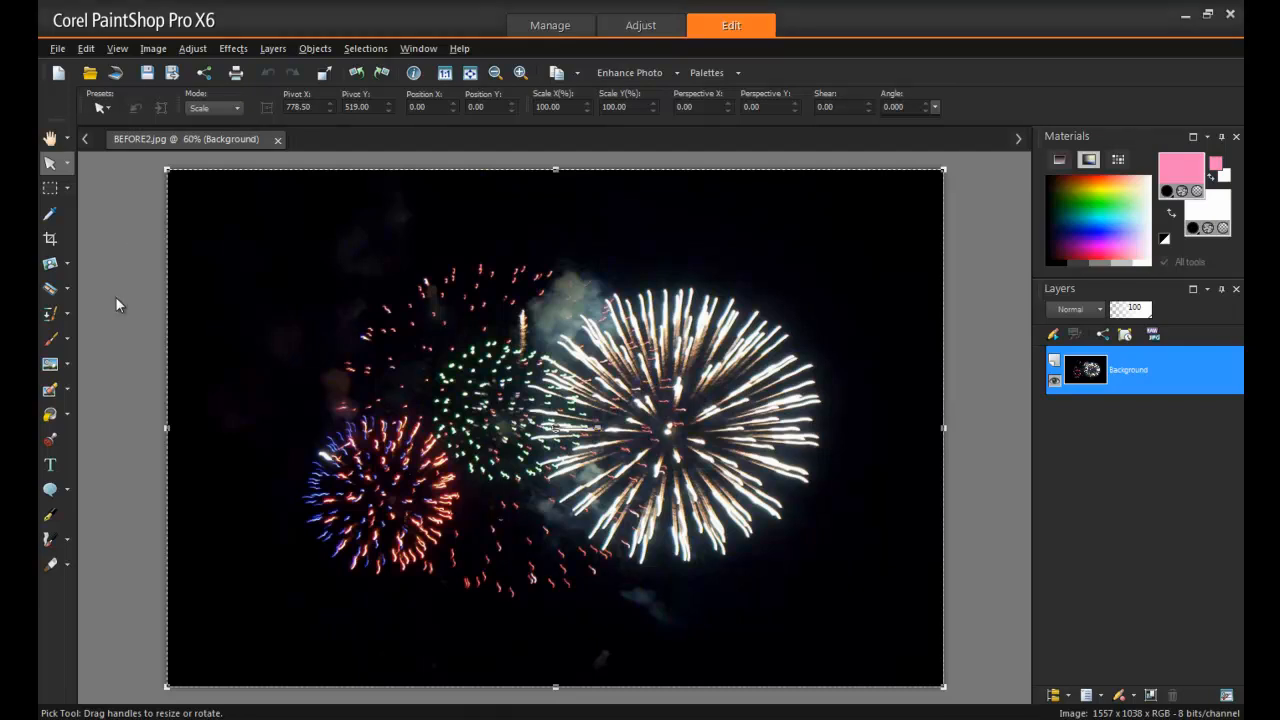
Hide the Layers palette and show it again
{"action": "key", "text": "F8"}
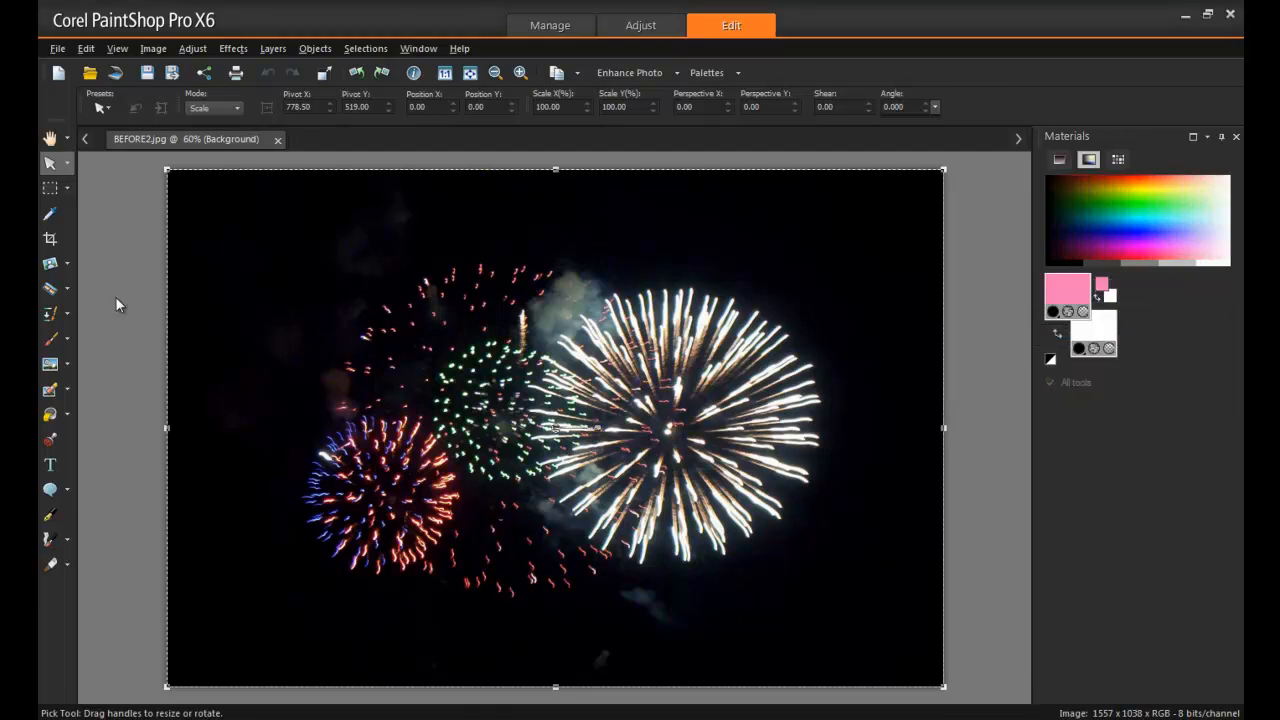
{"action": "key", "text": "F8"}
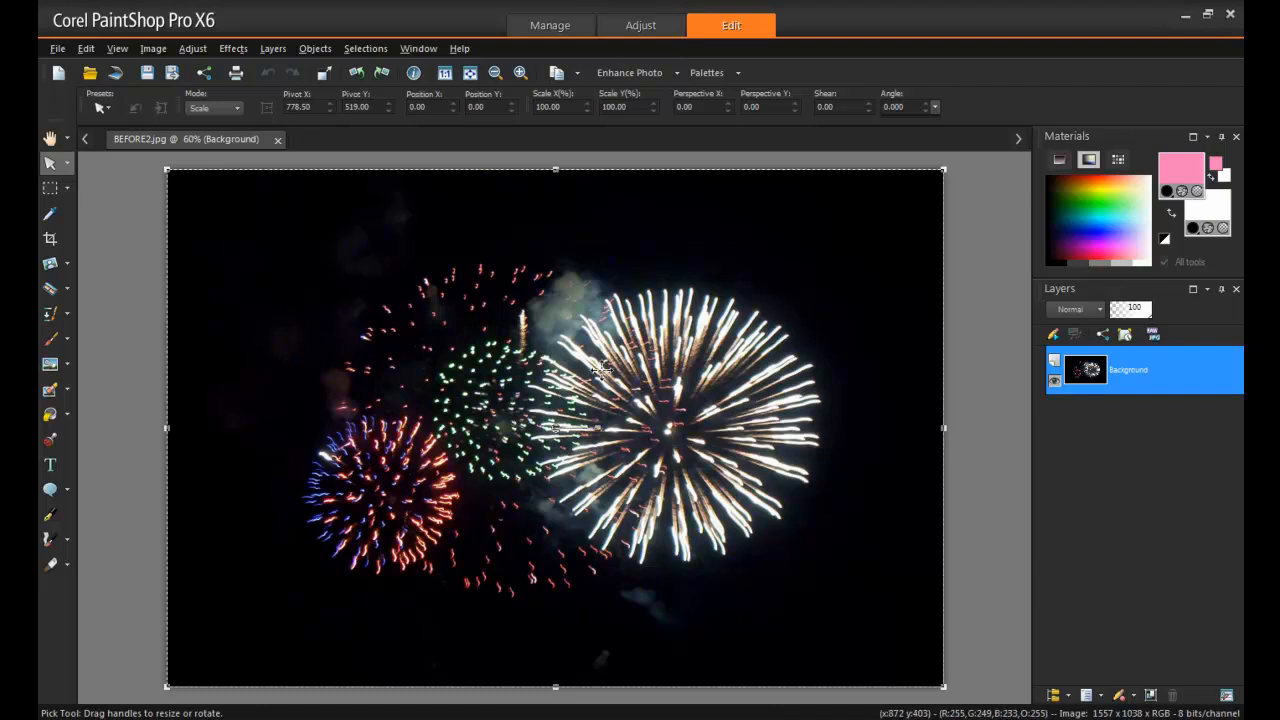
Duplicate the Background layer as a layer named Multiply with the Multiply blend mode
{"action": "right_click", "coordinate": [1154, 382]}
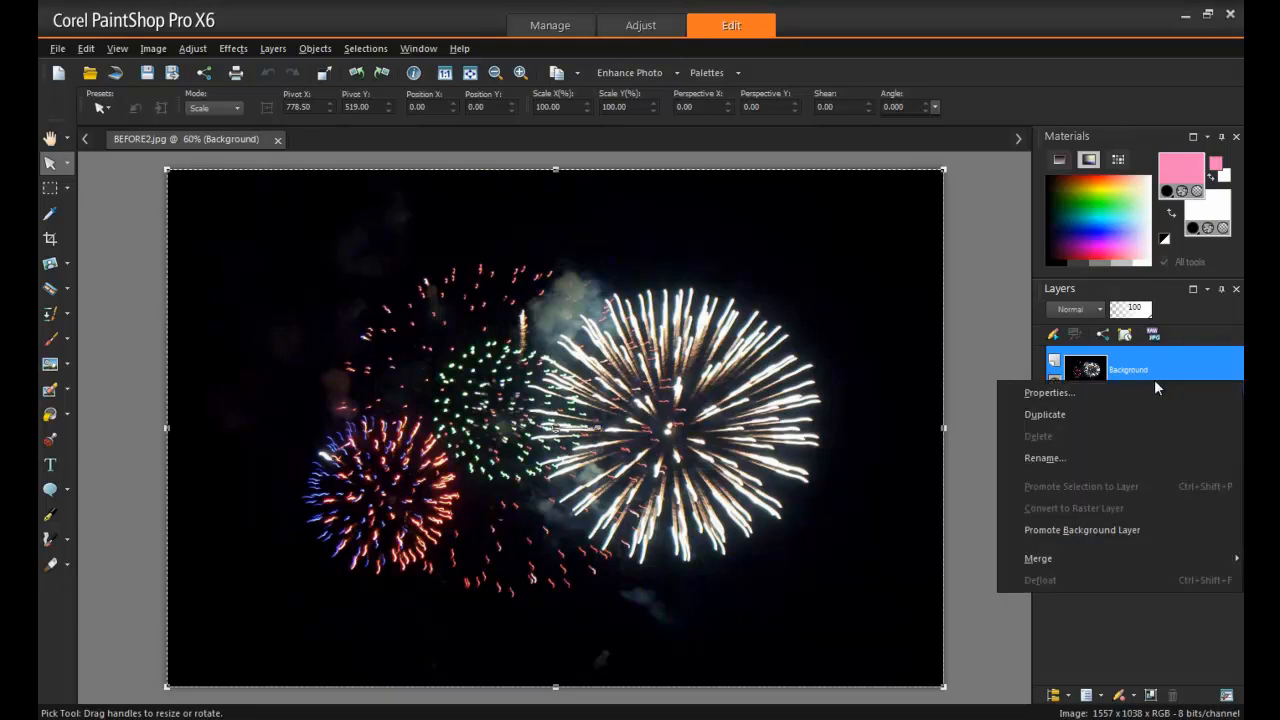
{"action": "left_click", "coordinate": [1154, 420]}
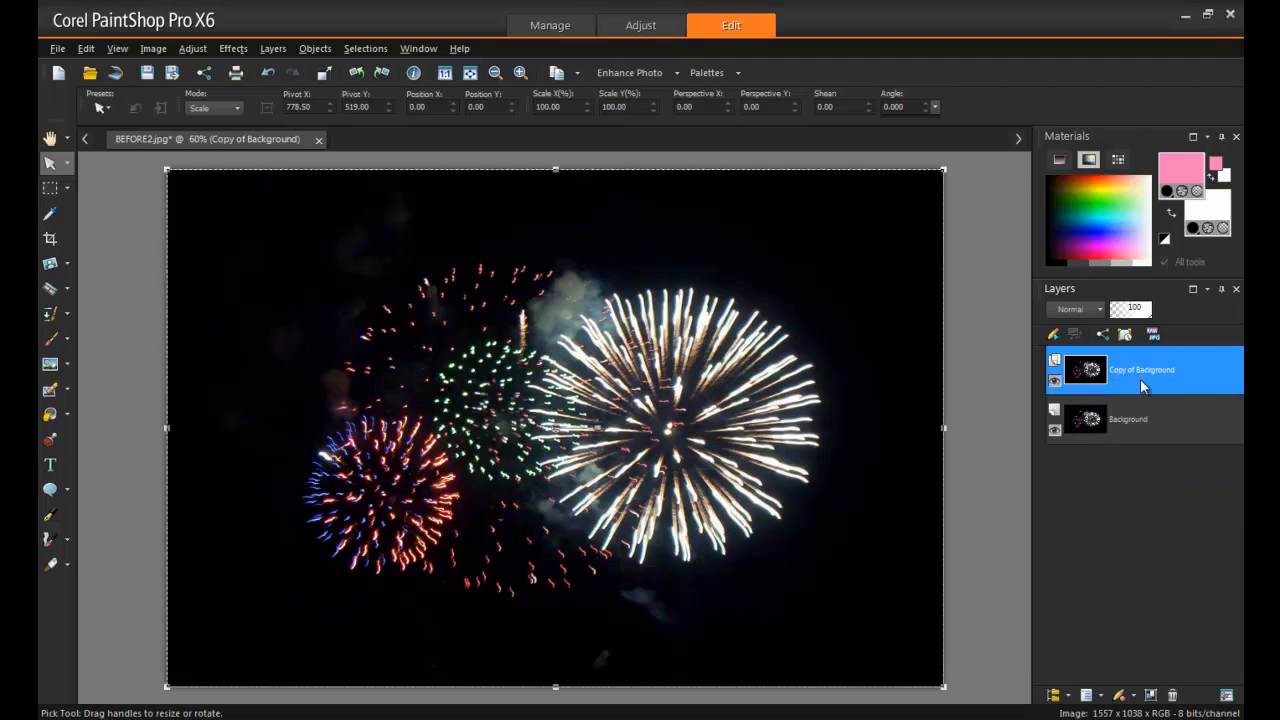
{"action": "right_click", "coordinate": [1140, 379]}
{"action": "left_click", "coordinate": [1119, 455]}
{"action": "type", "text": "Multiply"}
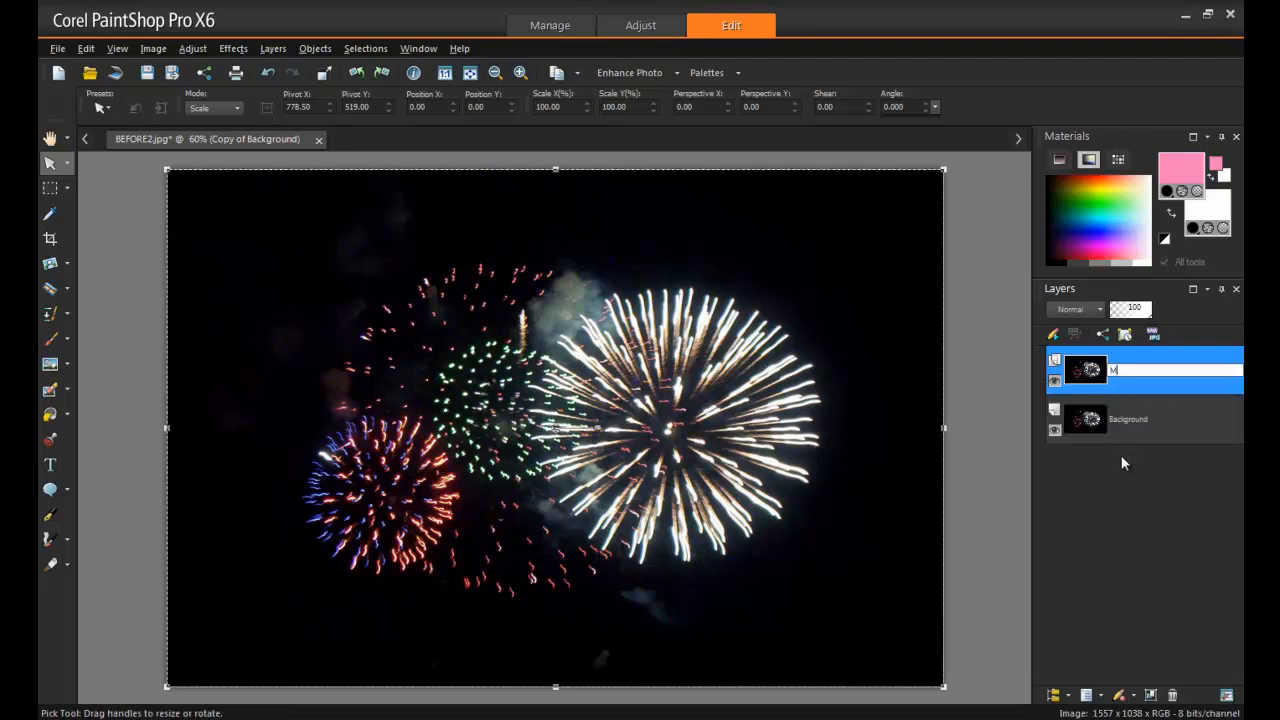
{"action": "key", "text": "Return"}
{"action": "left_click", "coordinate": [1090, 312]}
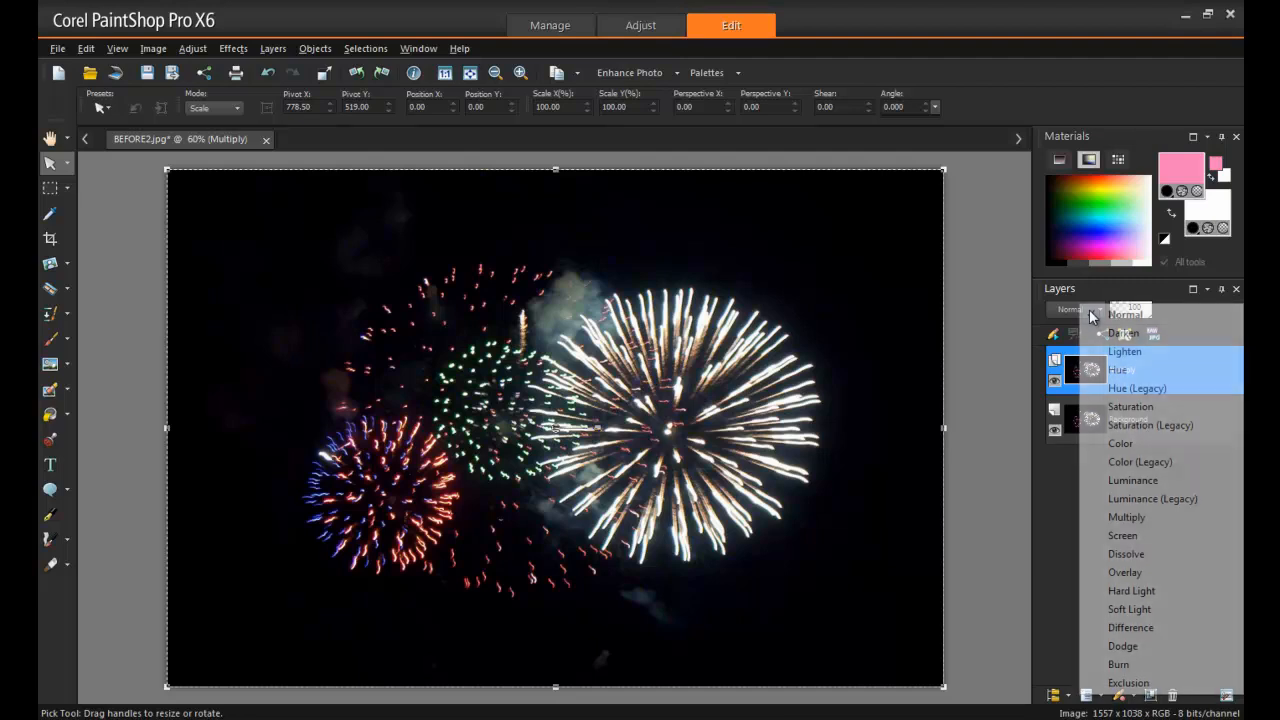
{"action": "left_click", "coordinate": [1191, 520]}
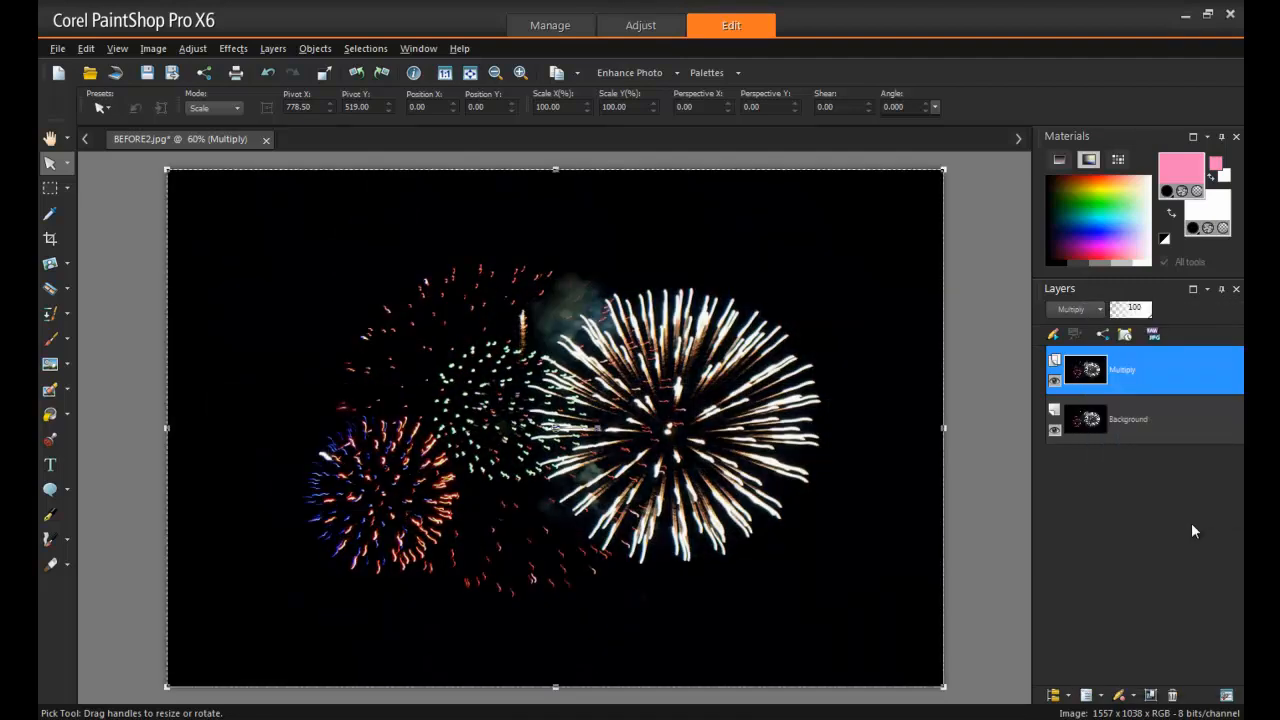
Duplicate the Background layer again and move the copy above the Multiply layer
{"action": "left_click", "coordinate": [1164, 430]}
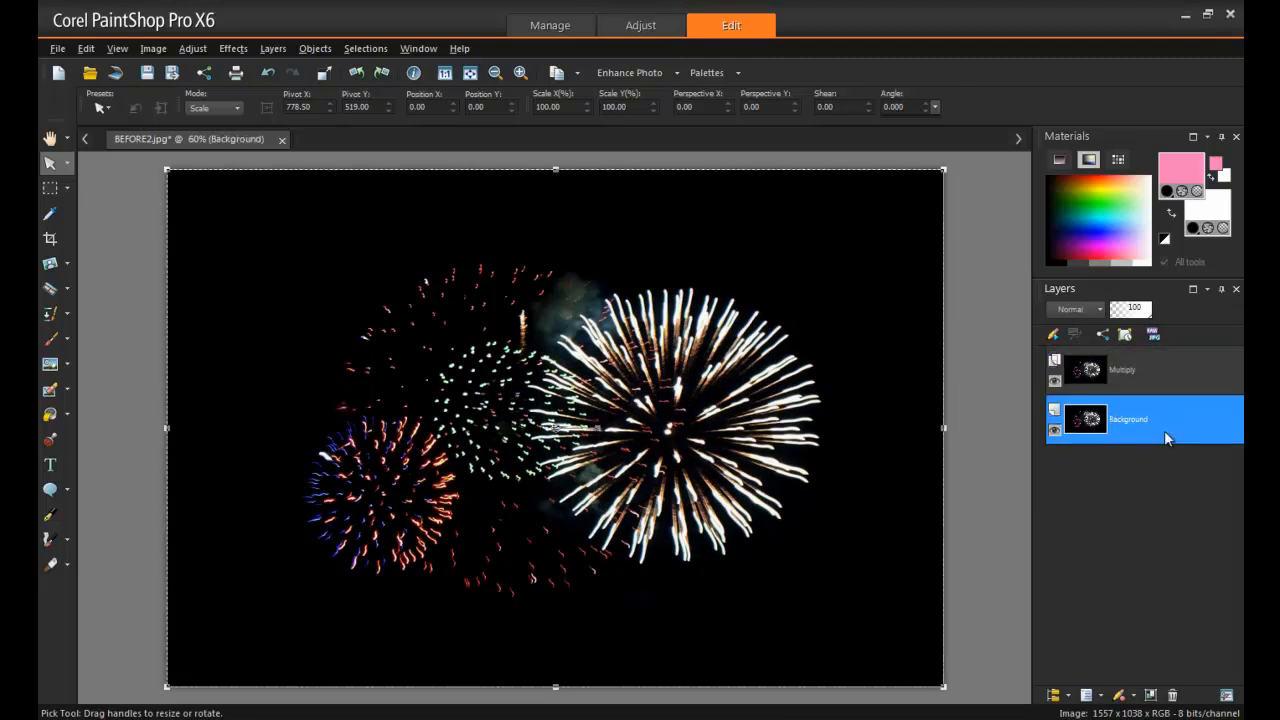
{"action": "right_click", "coordinate": [1164, 430]}
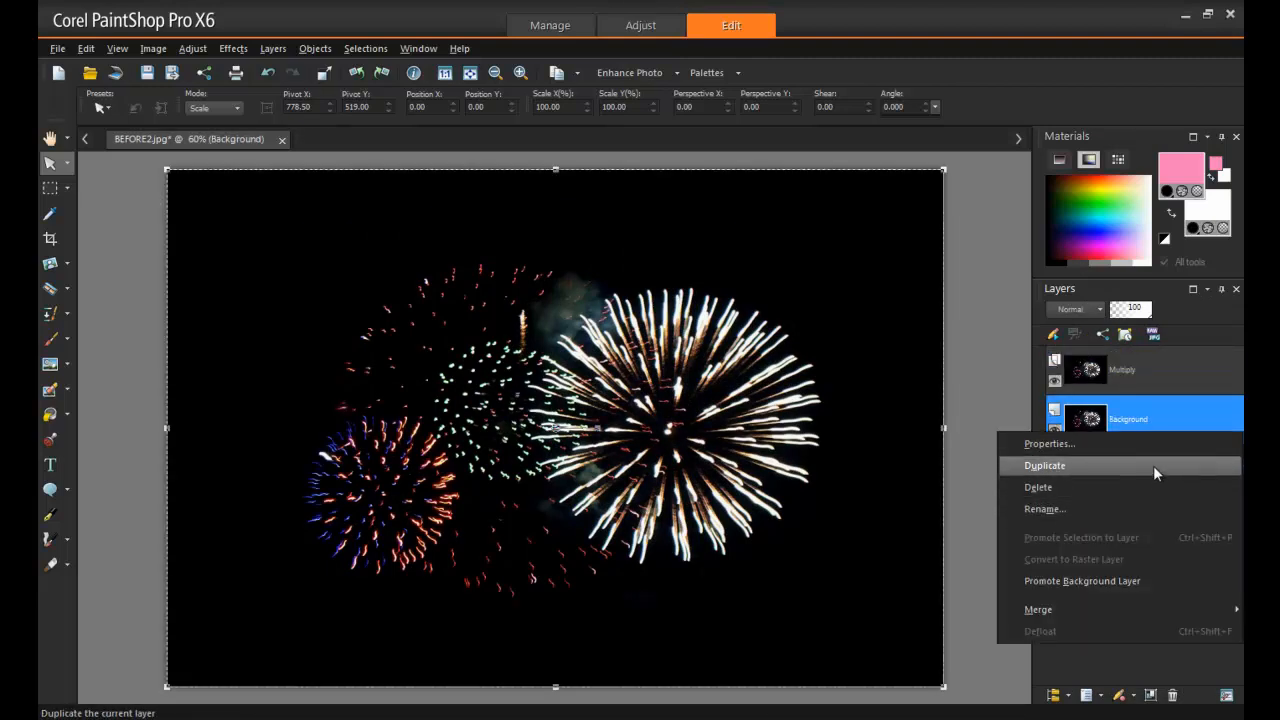
{"action": "left_click", "coordinate": [1153, 465]}
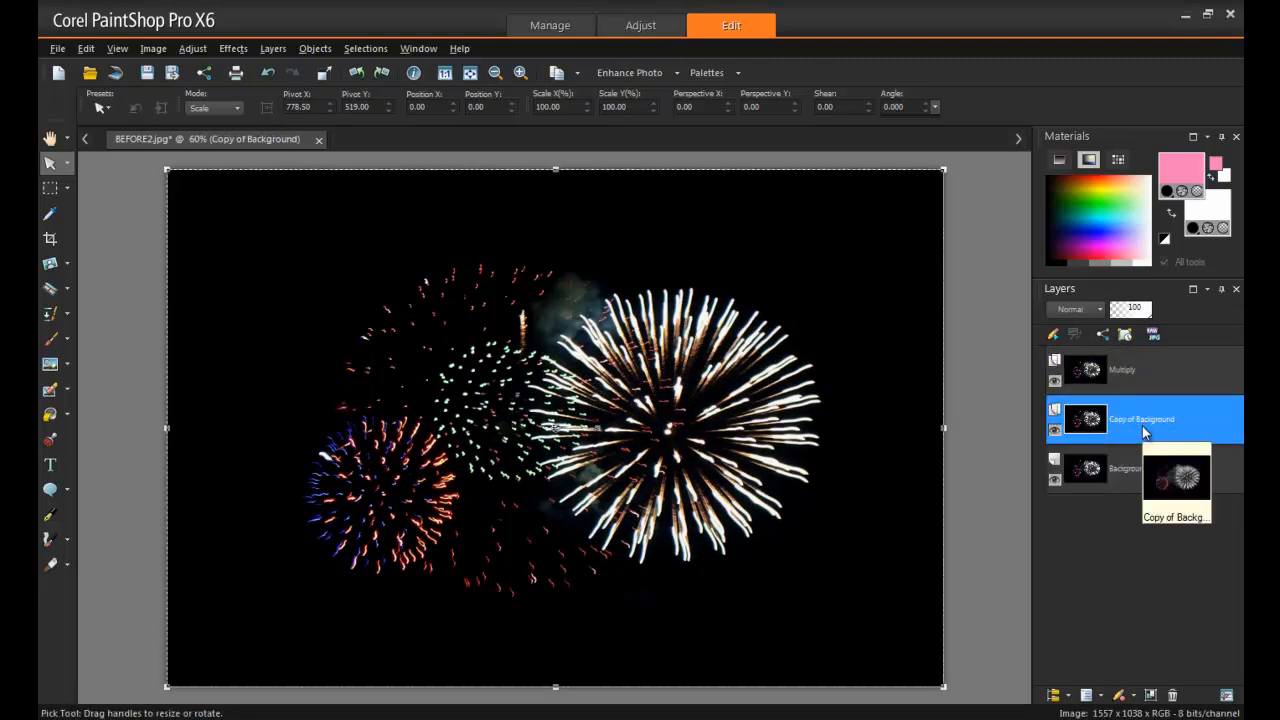
{"action": "left_click_drag", "start_coordinate": [1146, 432], "coordinate": [1162, 364]}
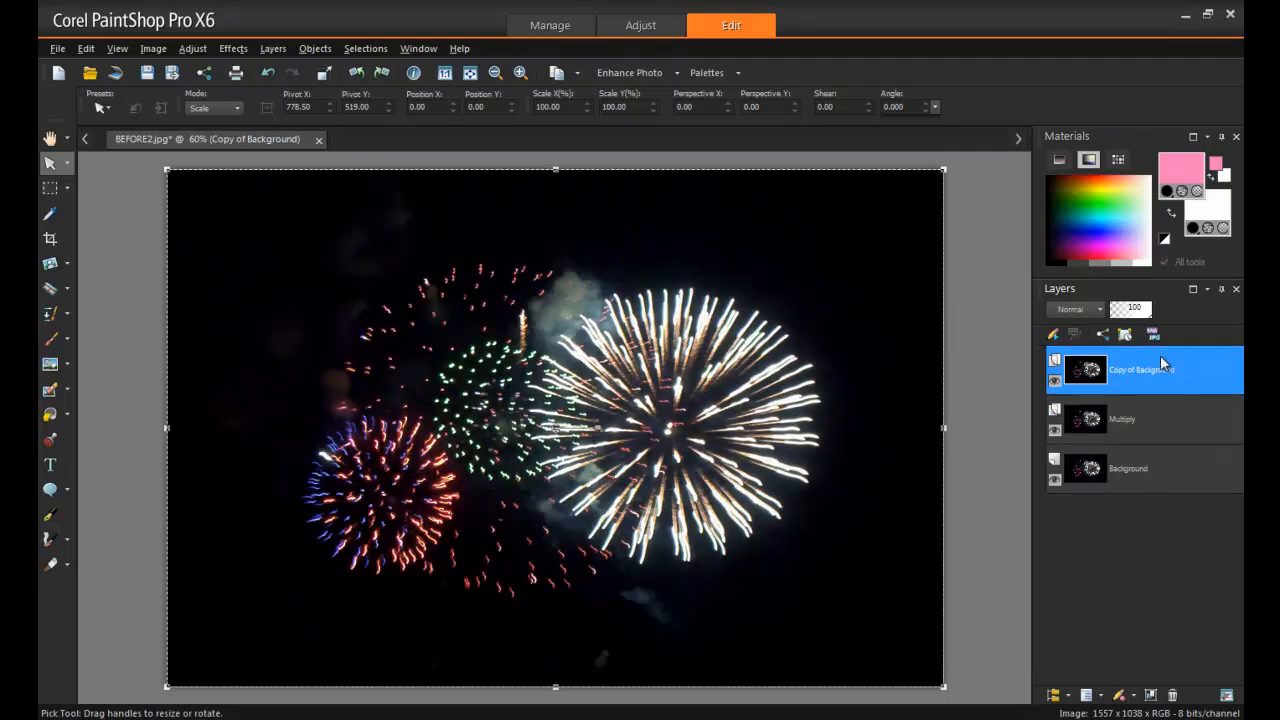
Rename the topmost layer copy to Vibrant Blur
{"action": "right_click", "coordinate": [1160, 370]}
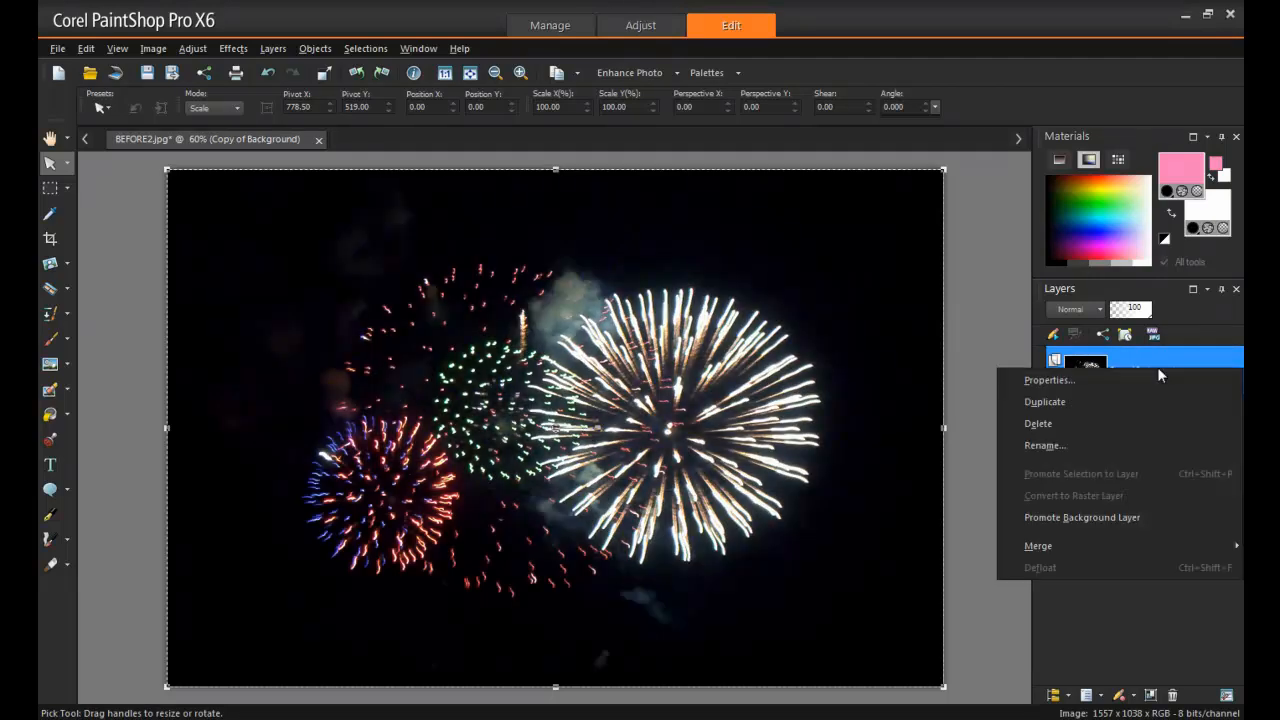
{"action": "left_click", "coordinate": [1133, 444]}
{"action": "type", "text": "Vibrant Blur"}
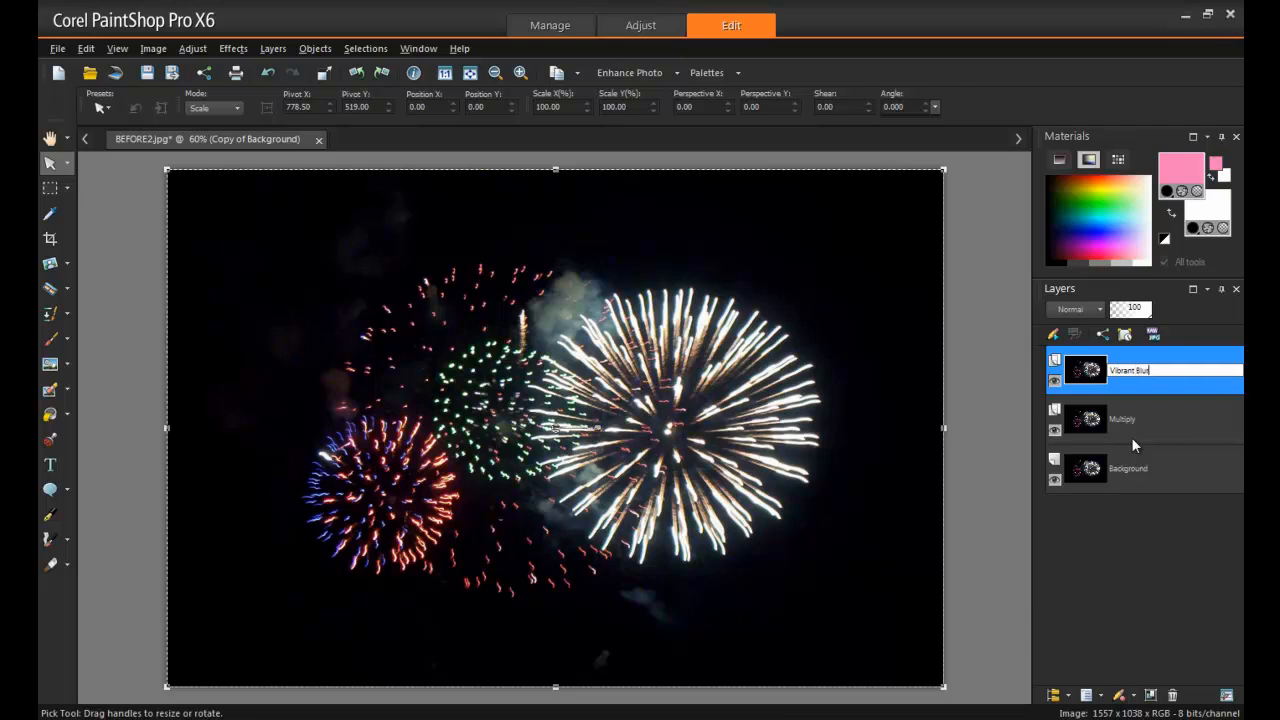
{"action": "key", "text": "Return"}
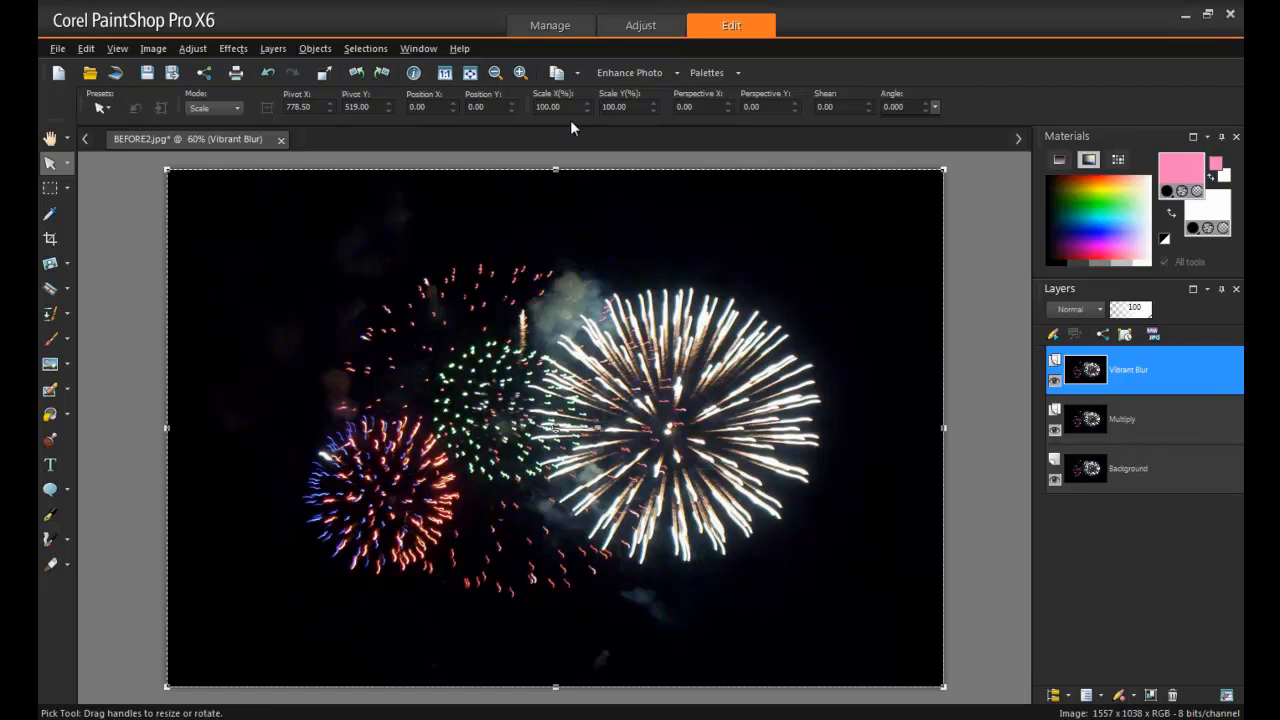
Apply a Vibrancy adjustment with the Last Used settings to the Vibrant Blur layer
{"action": "left_click", "coordinate": [196, 49]}
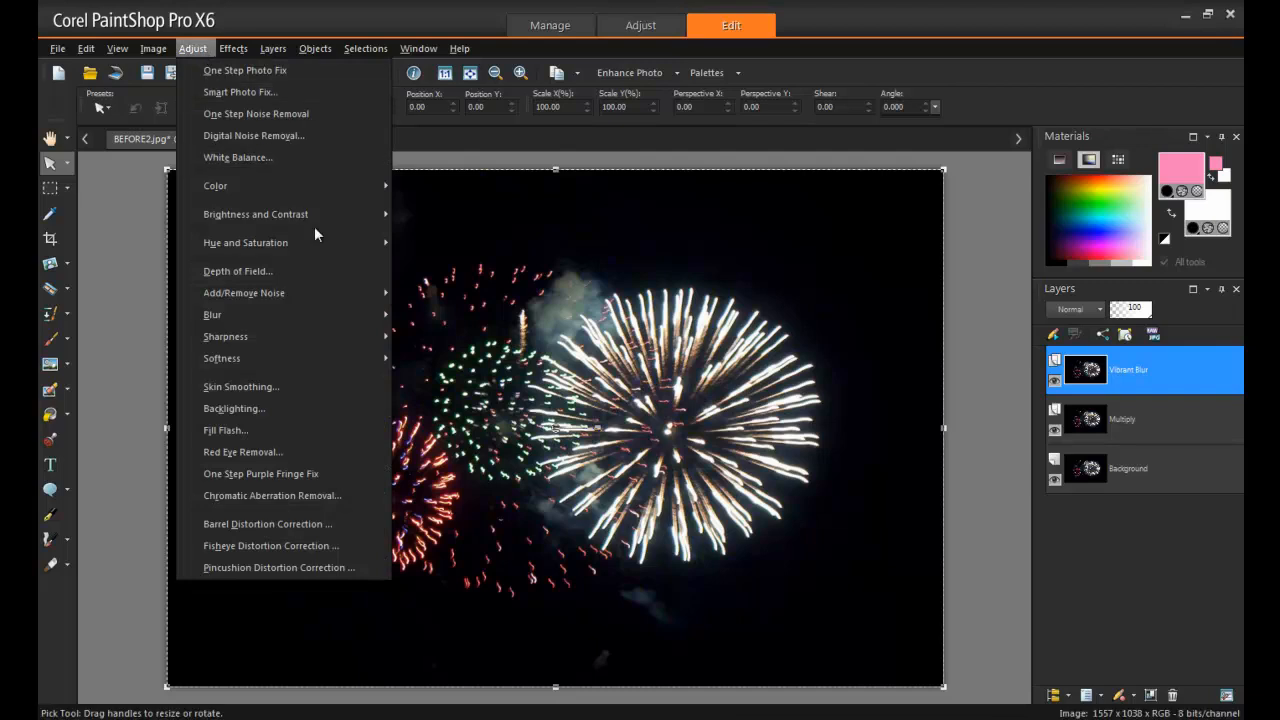
{"action": "mouse_move", "coordinate": [335, 255]}
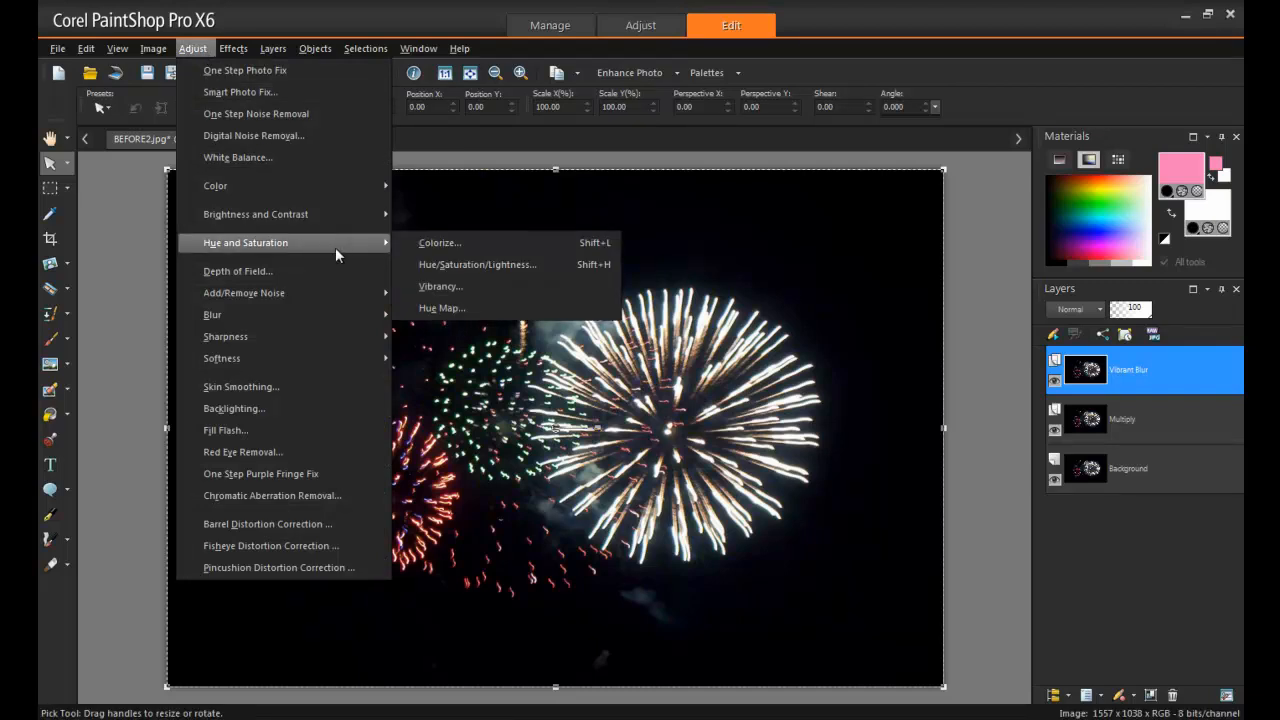
{"action": "left_click", "coordinate": [507, 286]}
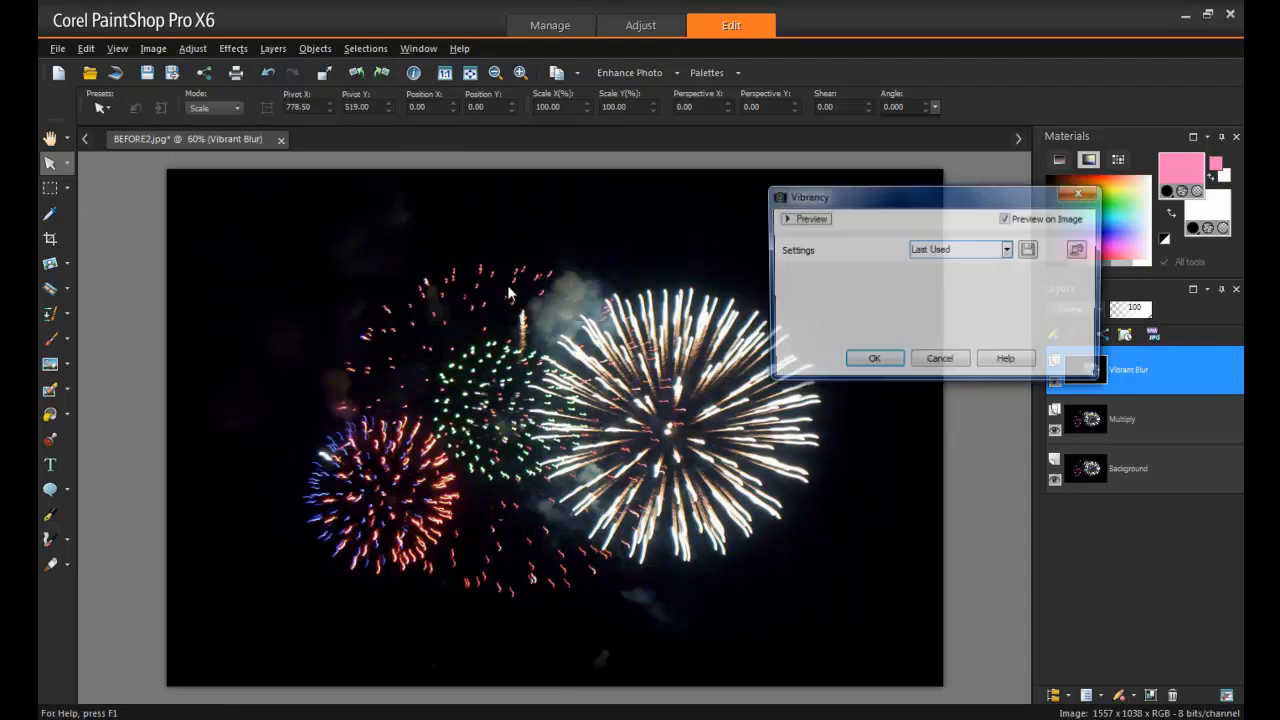
{"action": "left_click", "coordinate": [866, 362]}
Apply a Hue/Saturation/Lightness adjustment to the Vibrant Blur layer with the saturation set to 55
{"action": "left_click", "coordinate": [190, 48]}
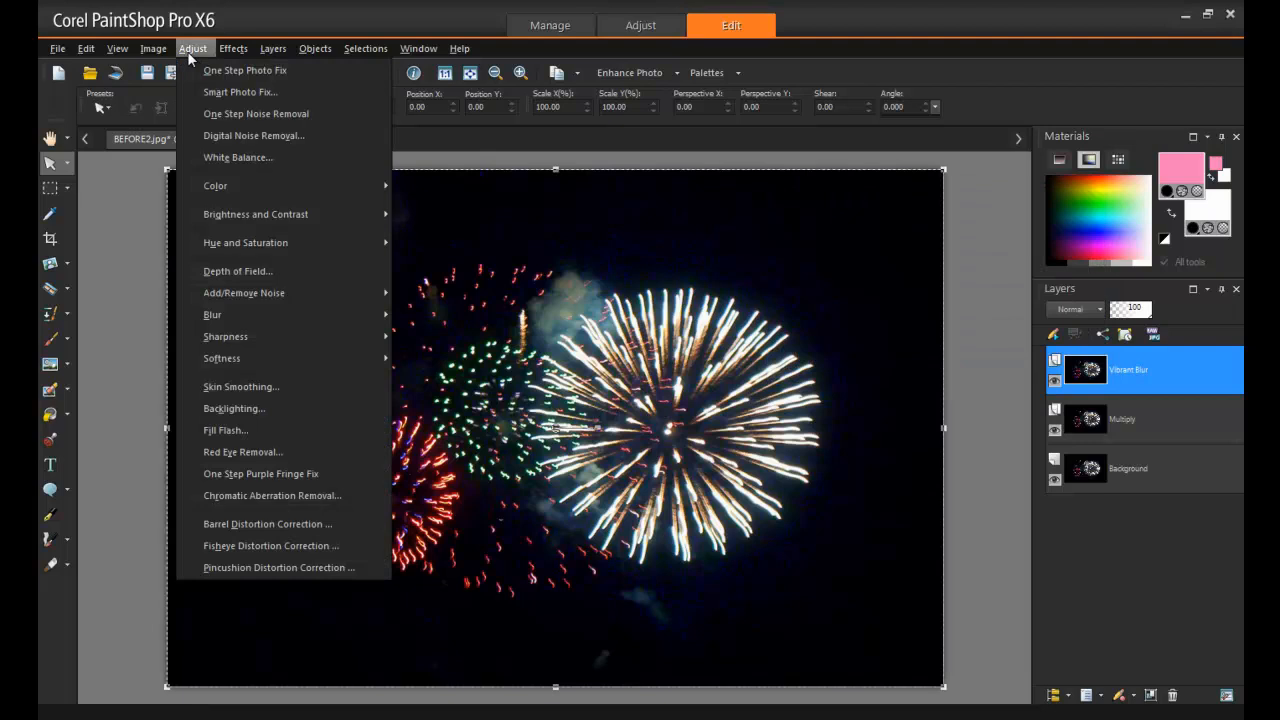
{"action": "left_click", "coordinate": [530, 262]}
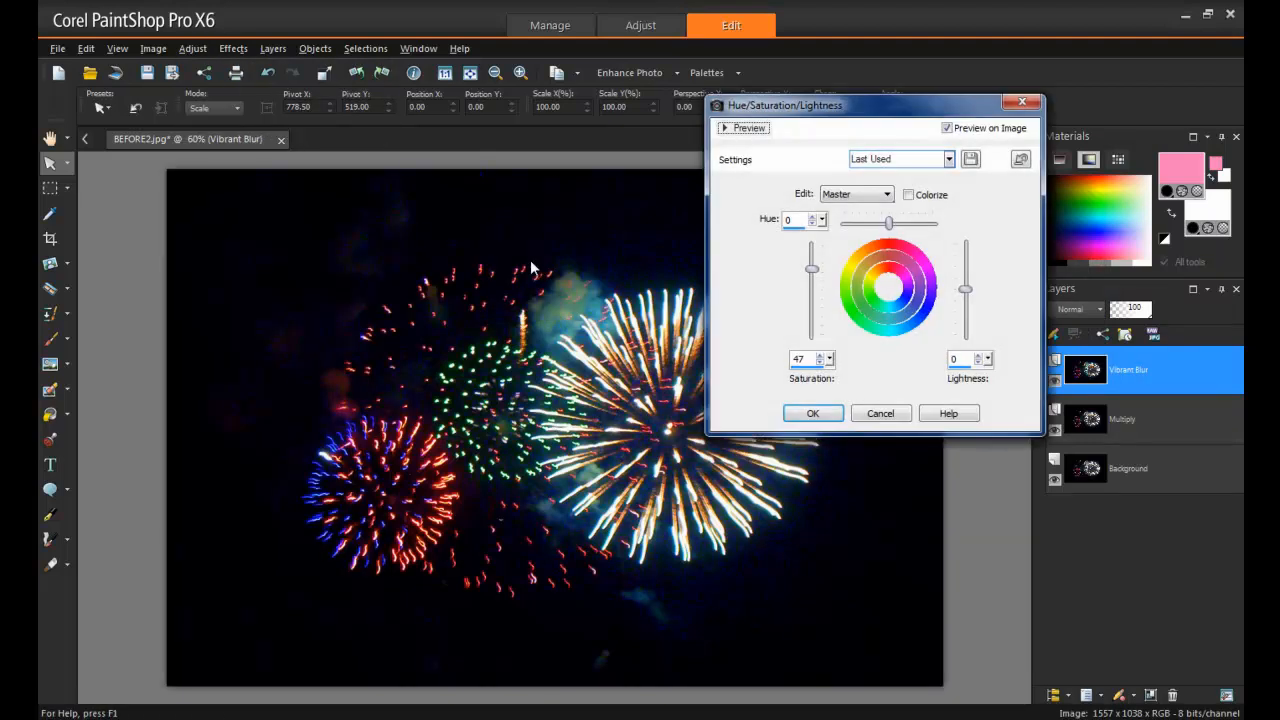
{"action": "left_click_drag", "start_coordinate": [813, 270], "coordinate": [814, 266]}
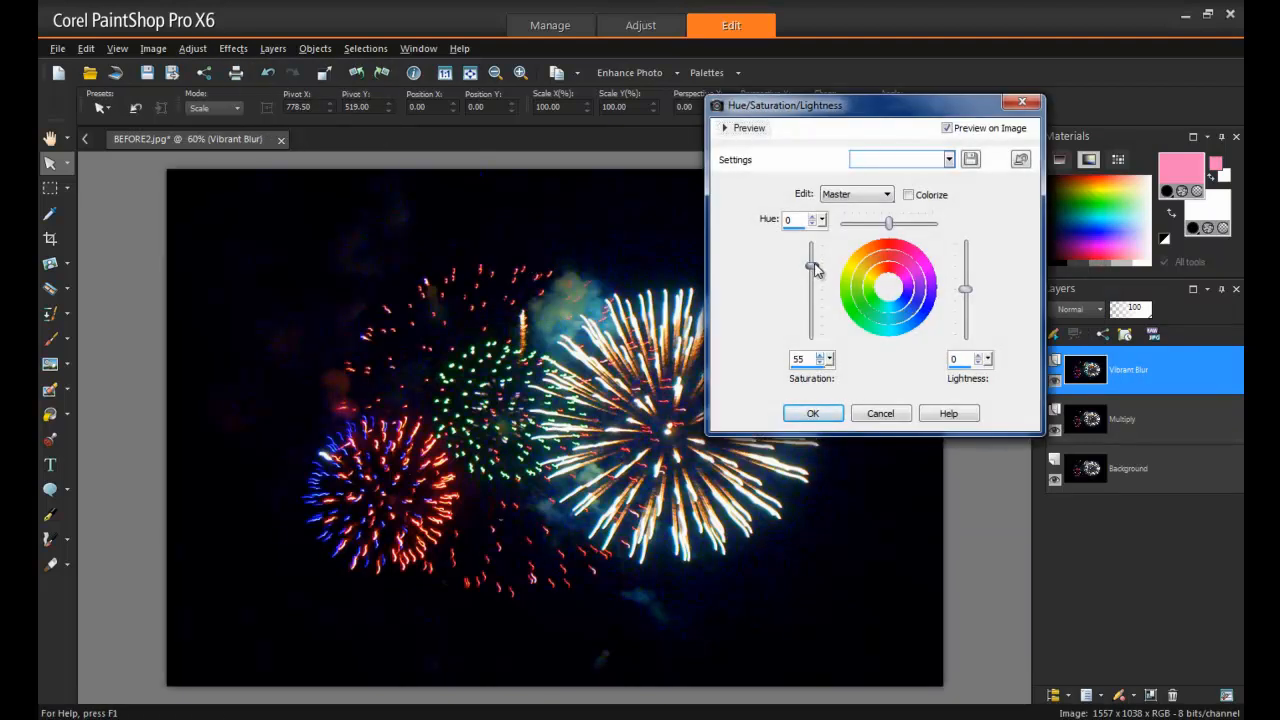
{"action": "left_click", "coordinate": [813, 412]}
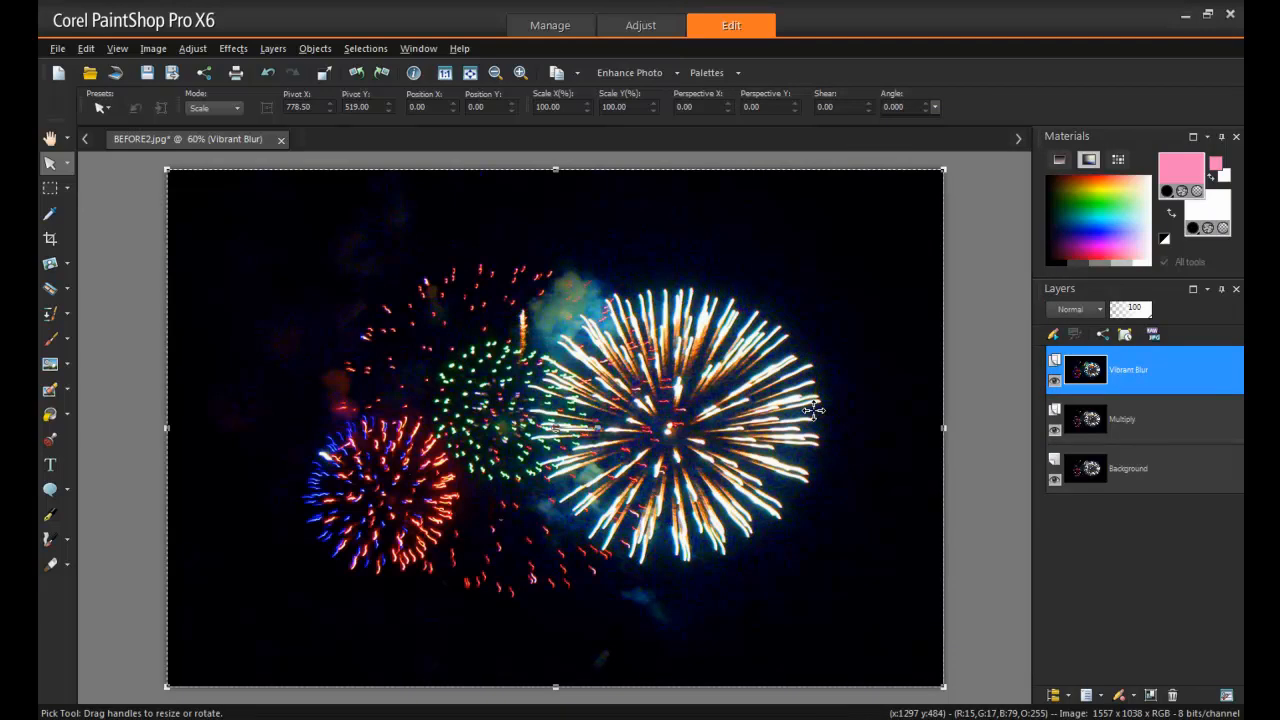
Apply a Gaussian Blur with a radius of 6.00 to the Vibrant Blur layer
{"action": "left_click", "coordinate": [193, 48]}
{"action": "mouse_move", "coordinate": [335, 316]}
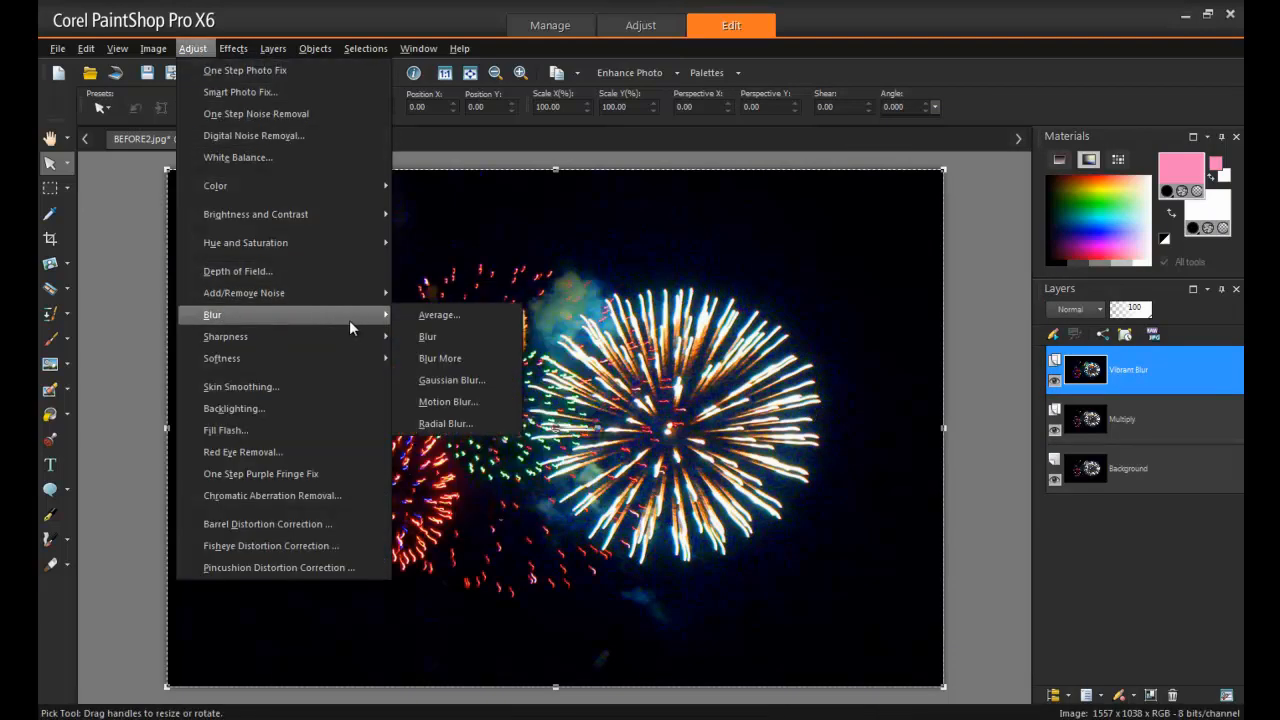
{"action": "left_click", "coordinate": [478, 385]}
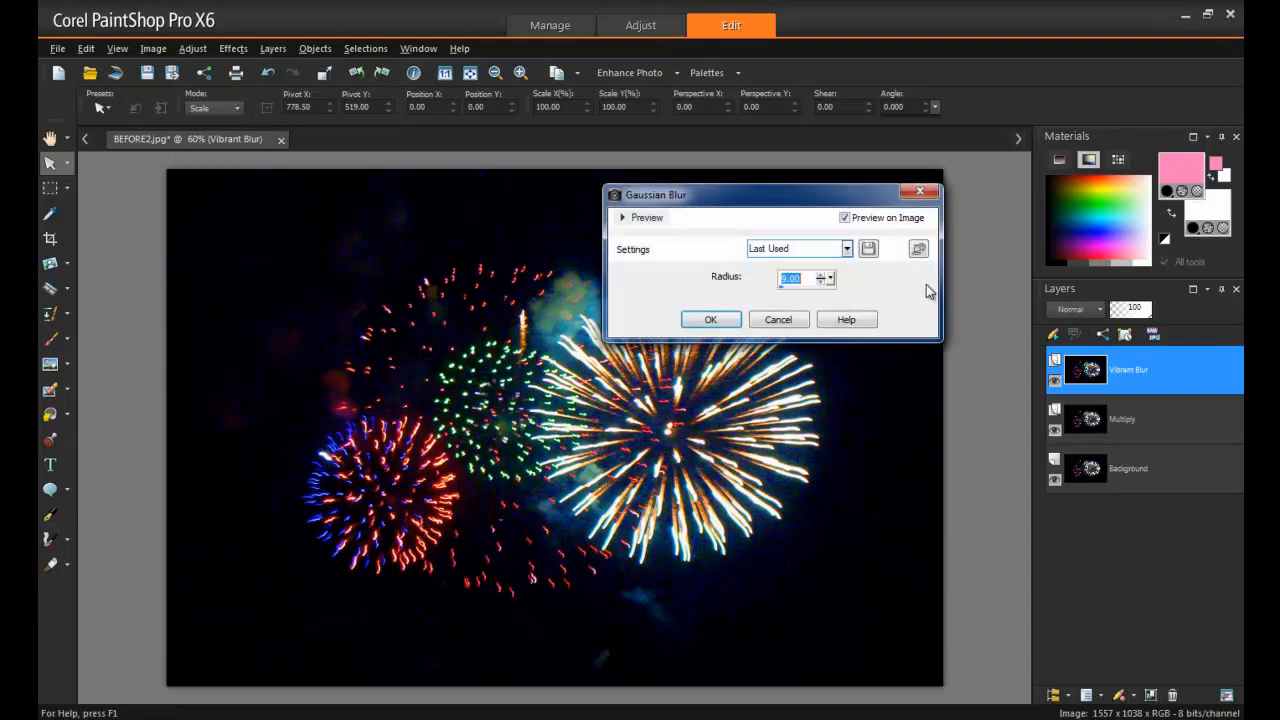
{"action": "left_click", "coordinate": [829, 284]}
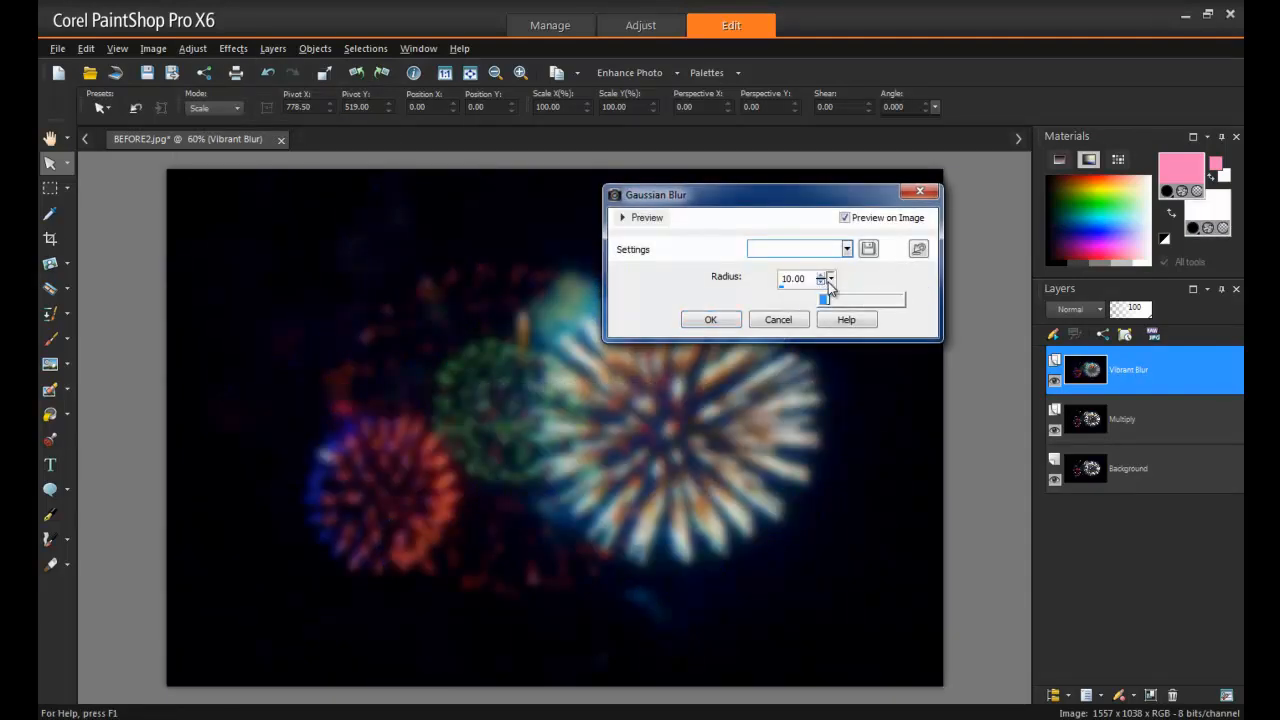
{"action": "left_click_drag", "start_coordinate": [829, 287], "coordinate": [826, 285]}
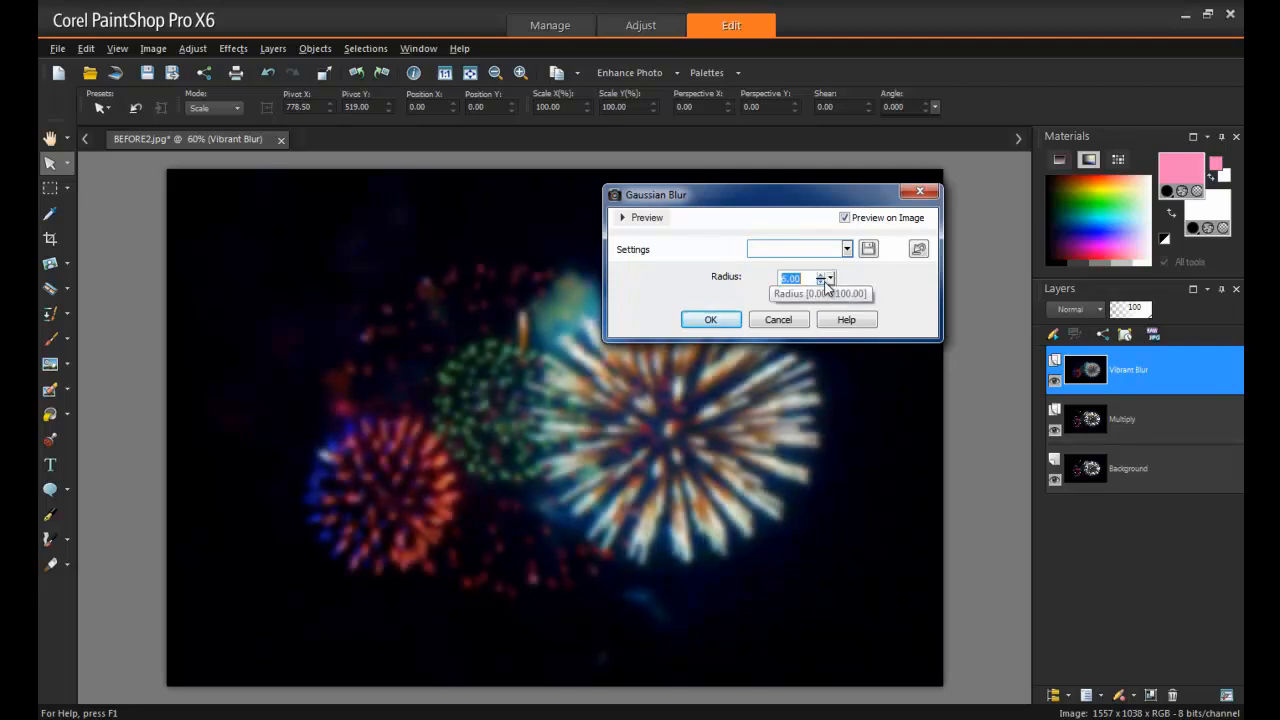
{"action": "left_click", "coordinate": [712, 320]}
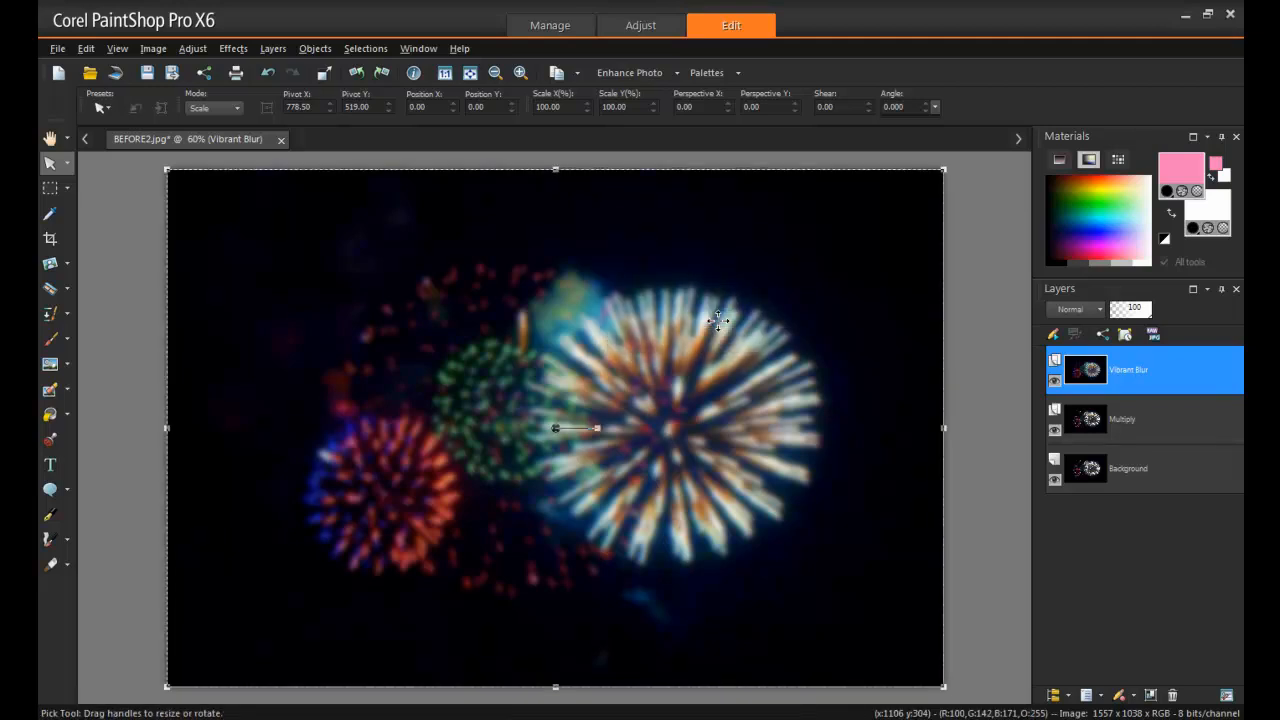
Duplicate the Background layer and rename the copy to Soft Light
{"action": "right_click", "coordinate": [1139, 475]}
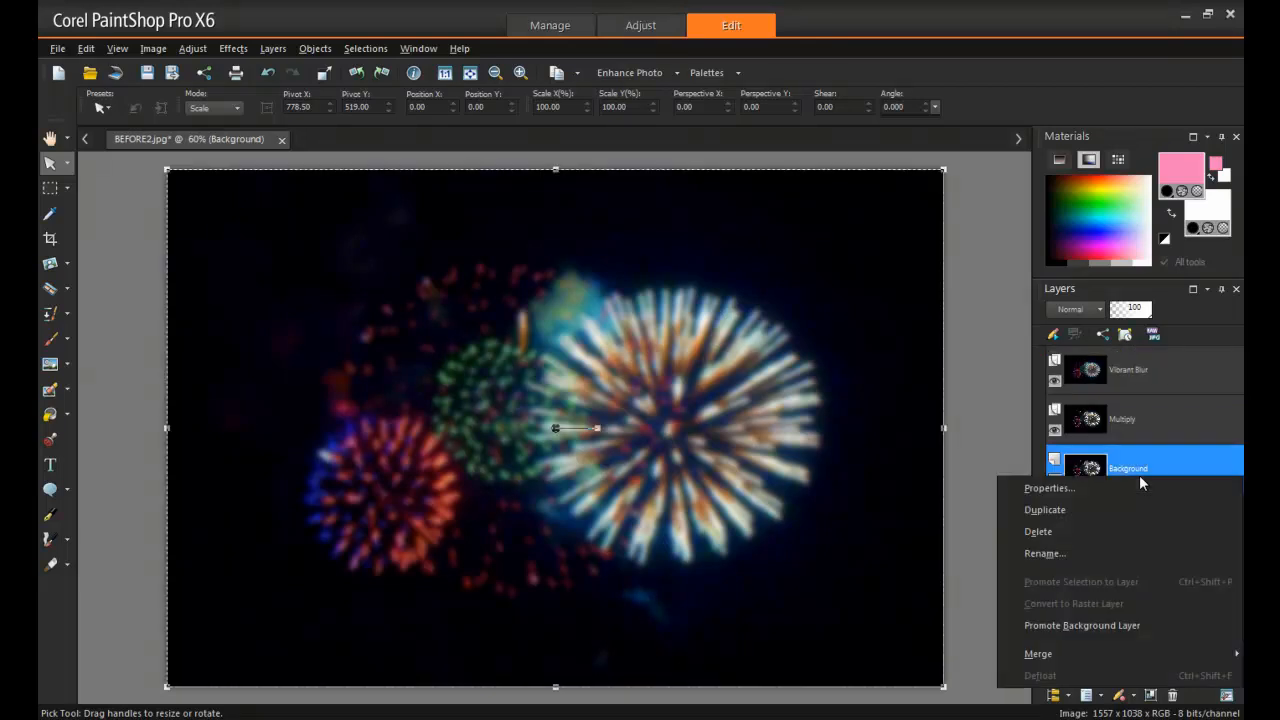
{"action": "left_click", "coordinate": [1121, 507]}
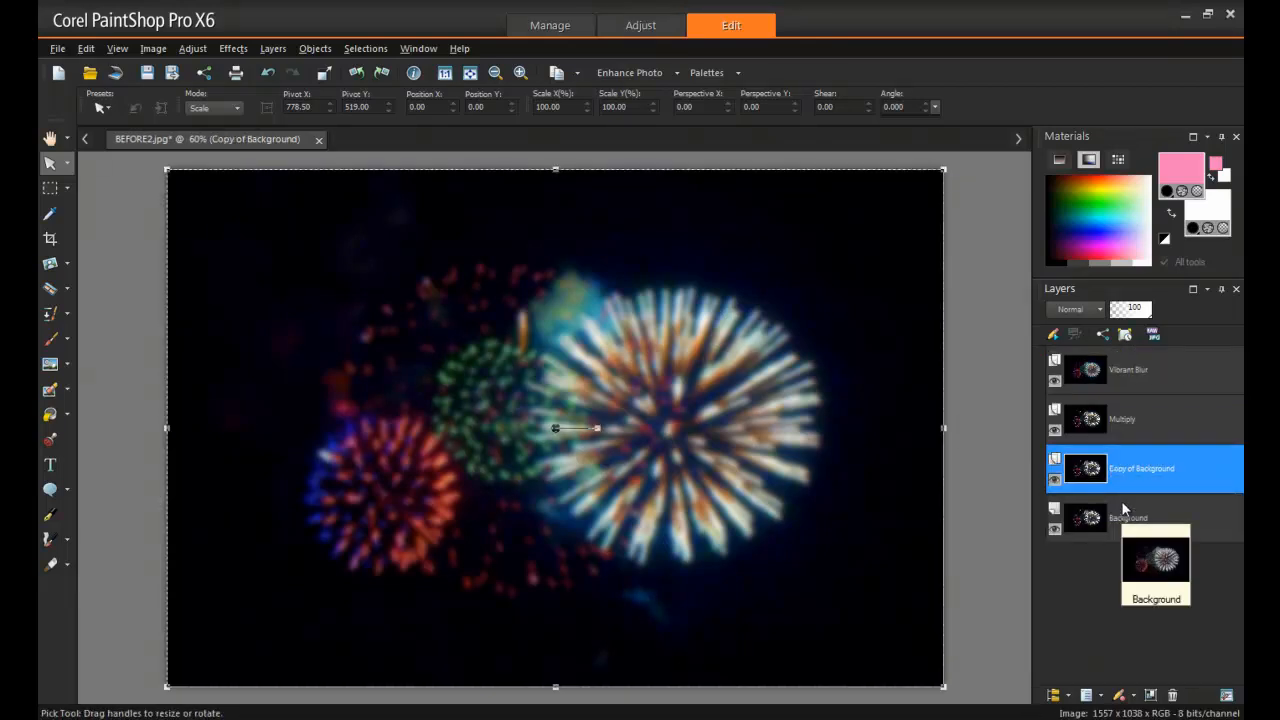
{"action": "right_click", "coordinate": [1142, 468]}
{"action": "left_click", "coordinate": [1097, 540]}
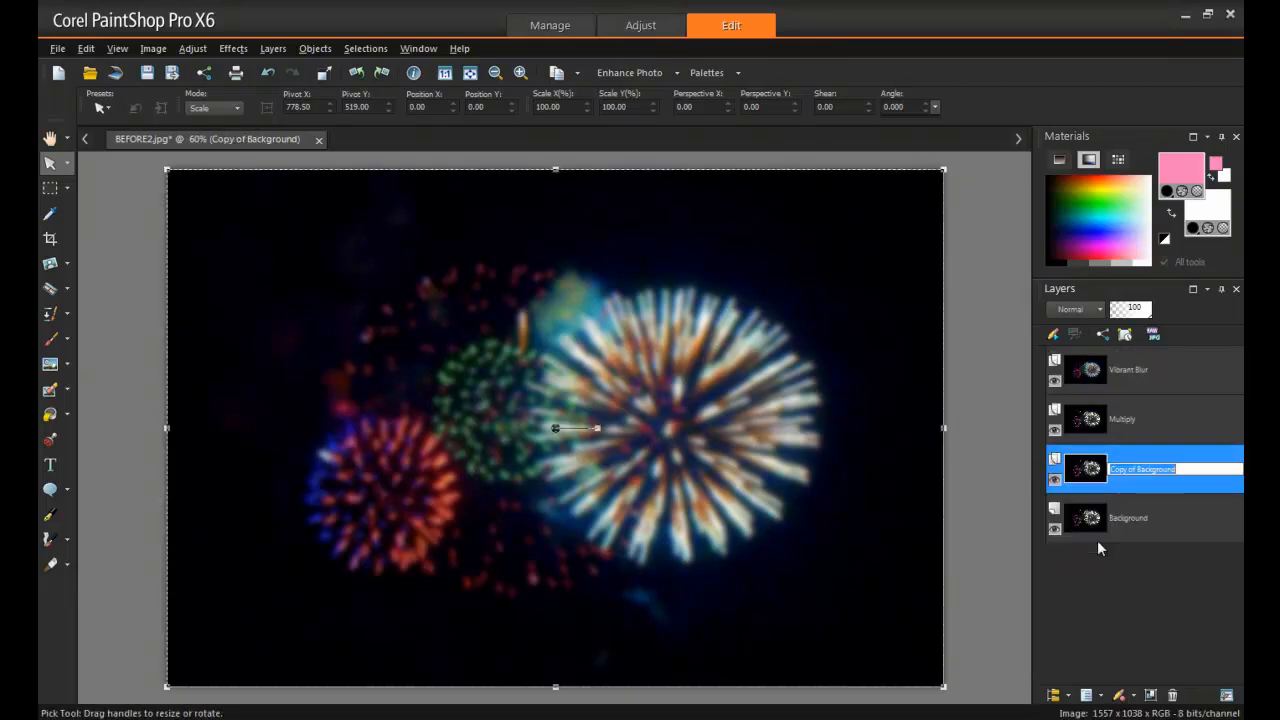
{"action": "type", "text": "Soft Light"}
{"action": "key", "text": "Return"}
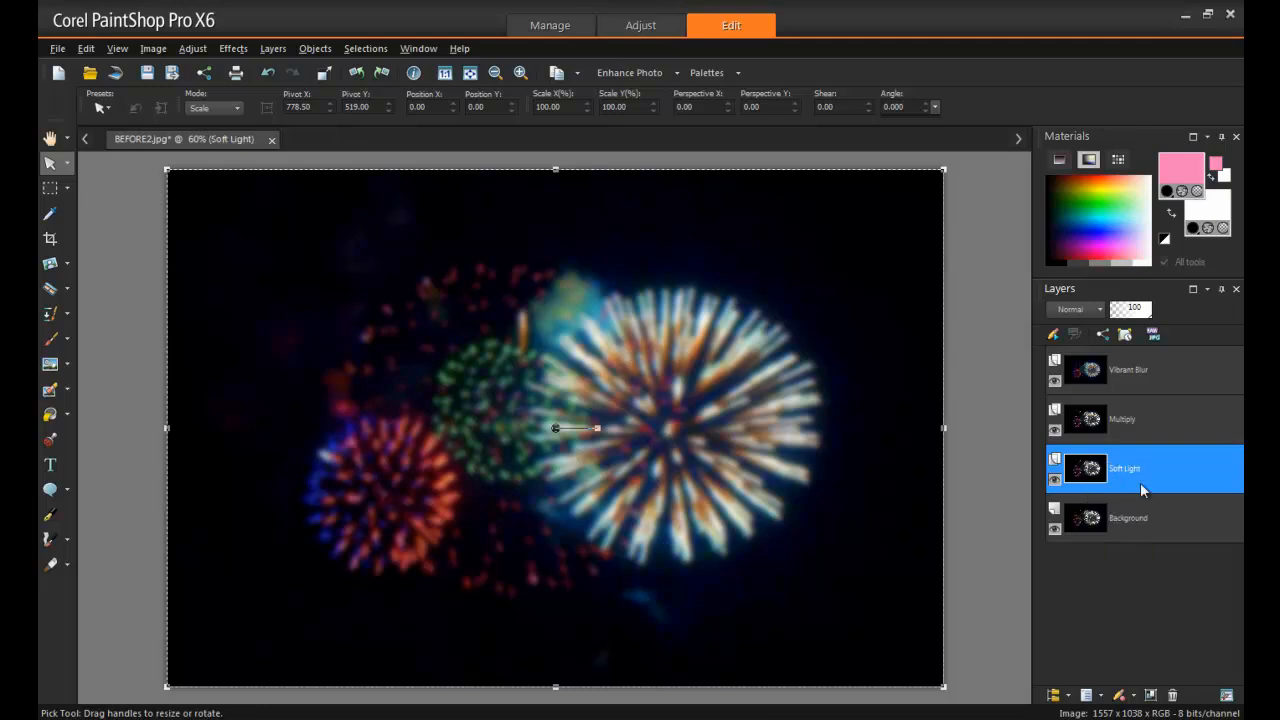
Move the Soft Light layer to the top of the stack and set its blend mode to Soft Light
{"action": "left_click_drag", "start_coordinate": [1153, 488], "coordinate": [1176, 366]}
{"action": "mouse_move", "coordinate": [1176, 366]}
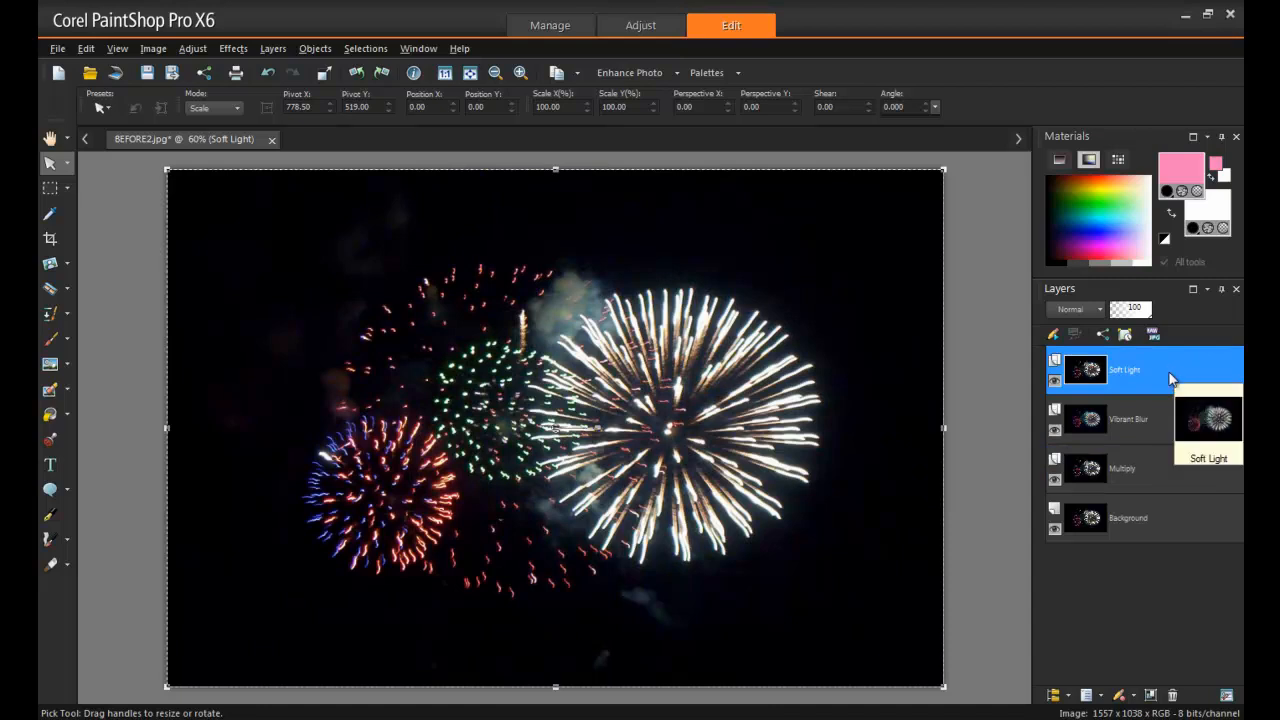
{"action": "left_click", "coordinate": [1092, 310]}
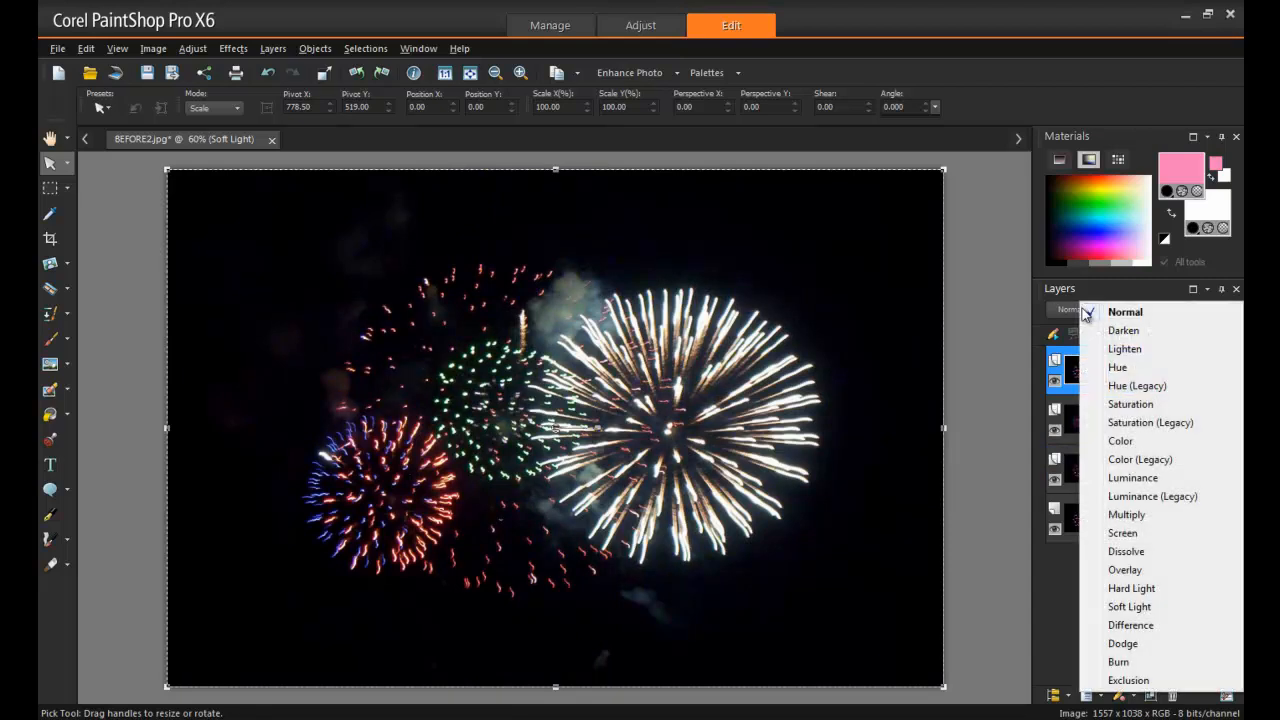
{"action": "left_click", "coordinate": [1163, 611]}
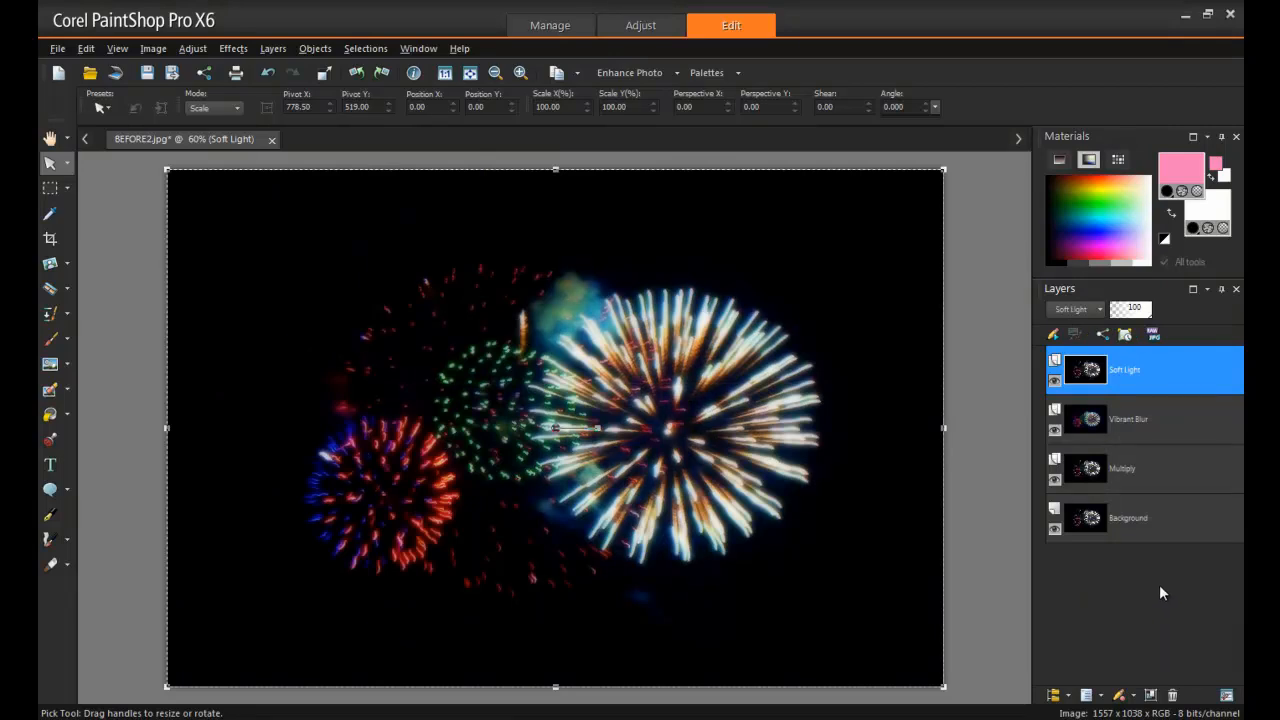
Reduce the opacity of the Vibrant Blur layer to 79
{"action": "left_click", "coordinate": [1168, 421]}
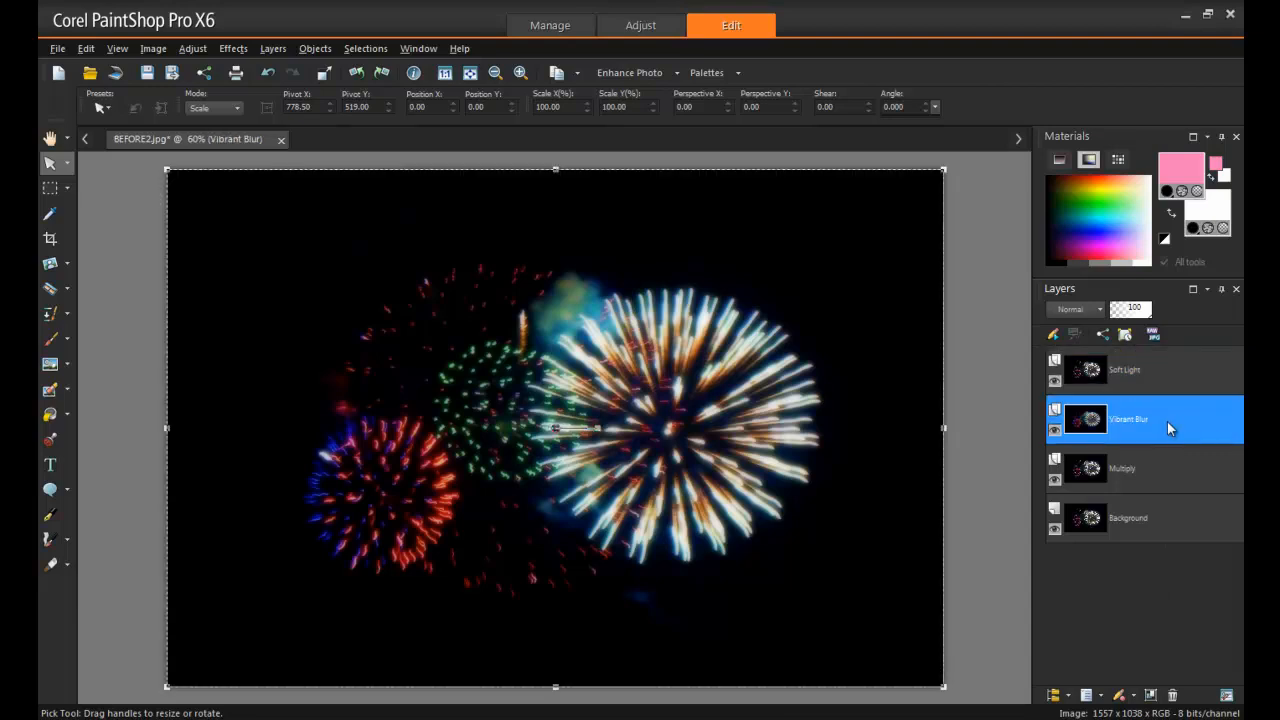
{"action": "left_click", "coordinate": [1144, 312]}
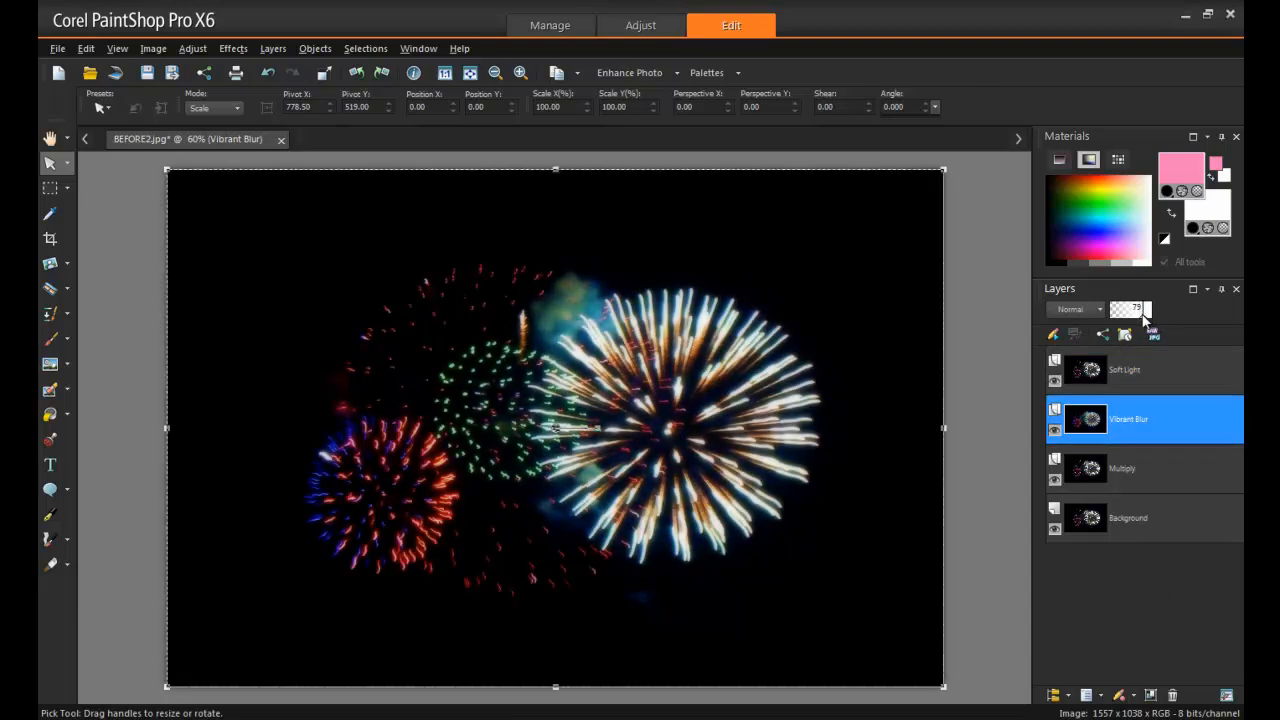
Lower the Vibrant Blur layer's opacity to 75 and merge all layers into a single flattened image
{"action": "left_click_drag", "start_coordinate": [1143, 315], "coordinate": [1141, 315]}
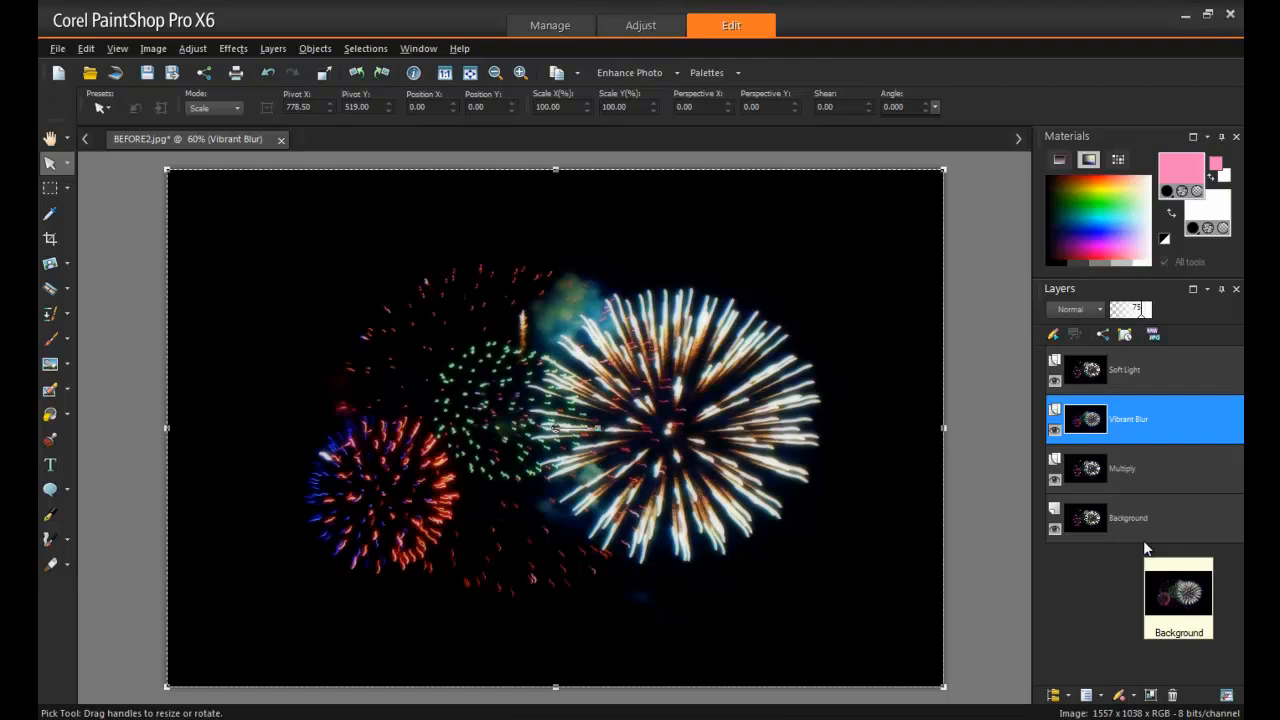
{"action": "right_click", "coordinate": [1142, 415]}
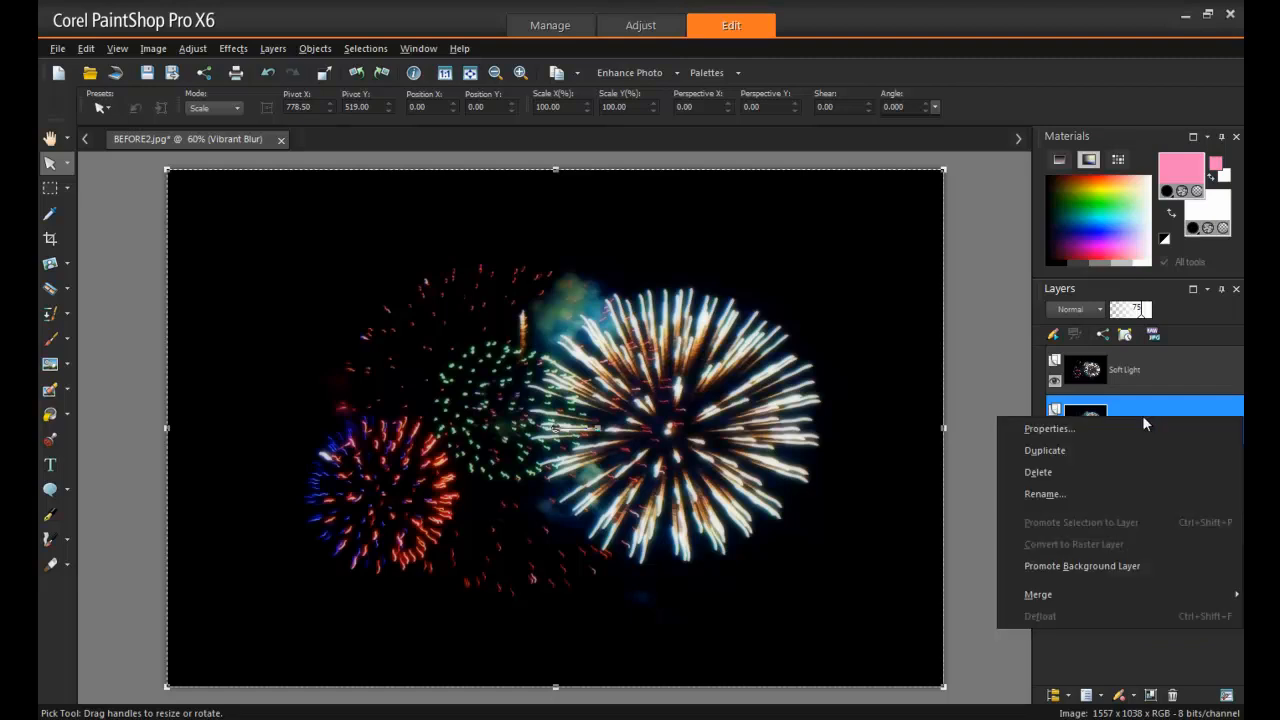
{"action": "mouse_move", "coordinate": [1106, 599]}
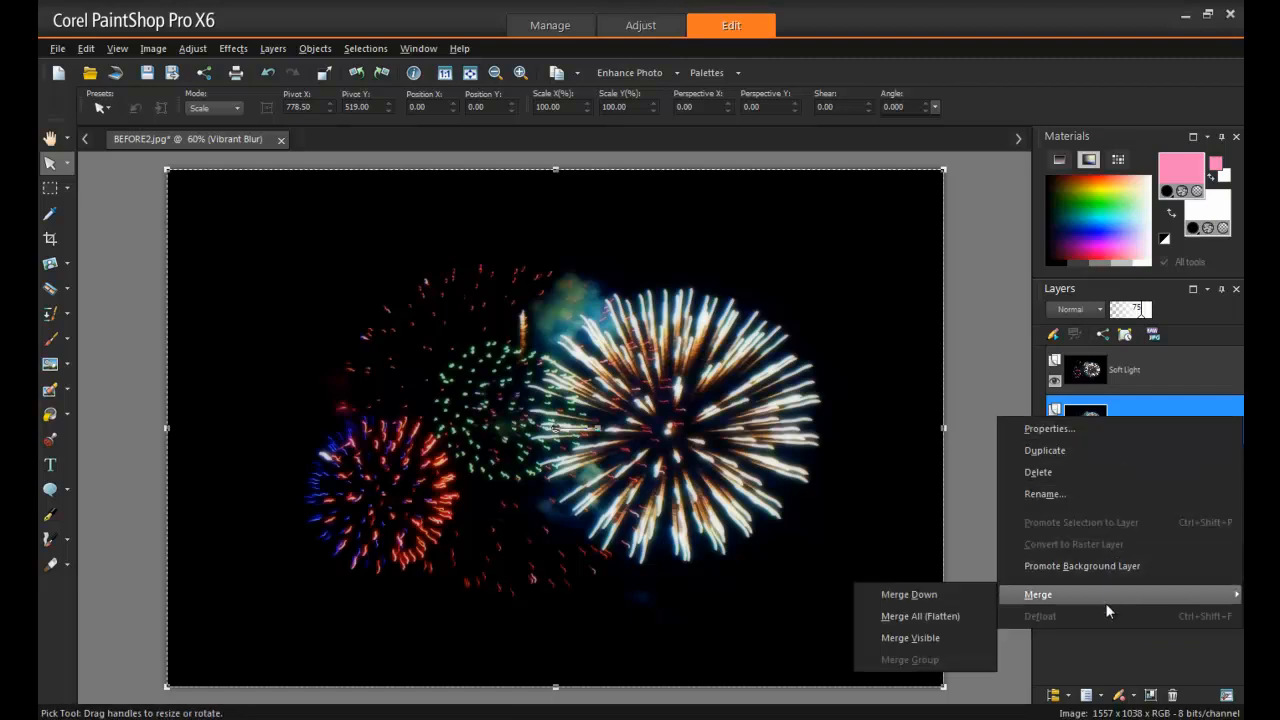
{"action": "left_click", "coordinate": [960, 620]}
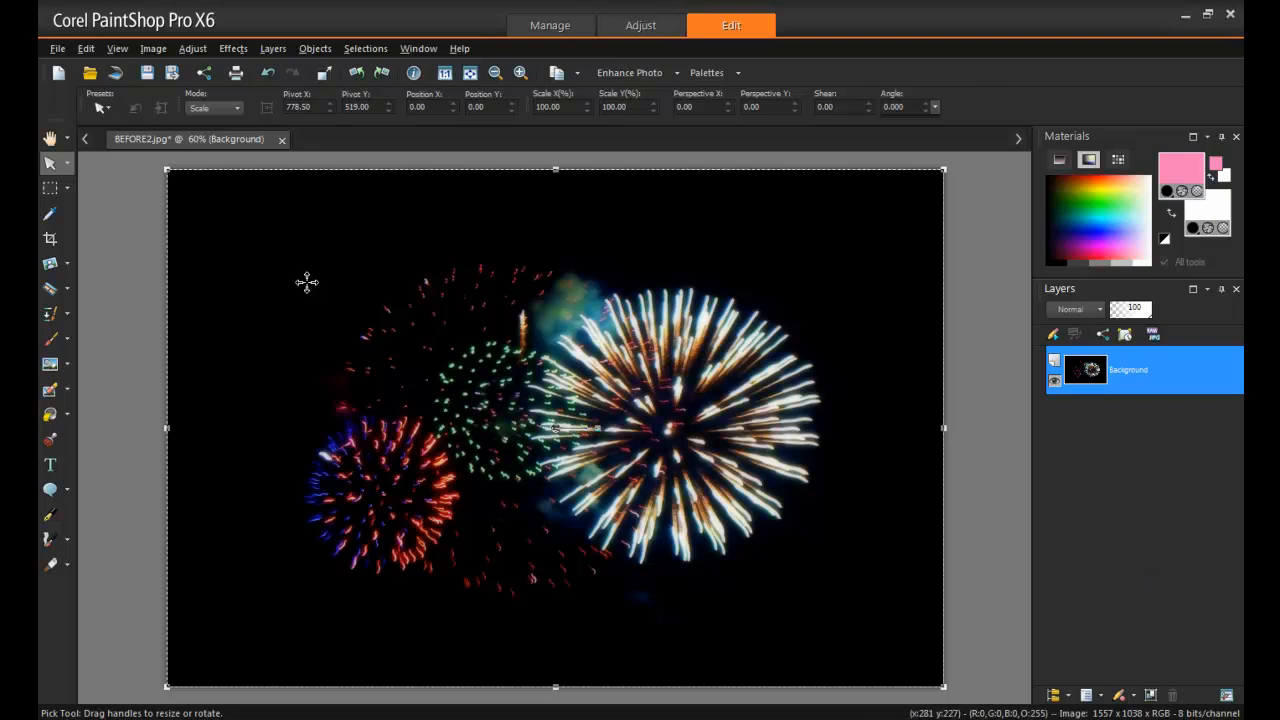
Save a copy of the flattened image as a JPEG named After Final in the Fireworks Tutorial folder
{"action": "left_click", "coordinate": [57, 48]}
{"action": "left_click", "coordinate": [155, 187]}
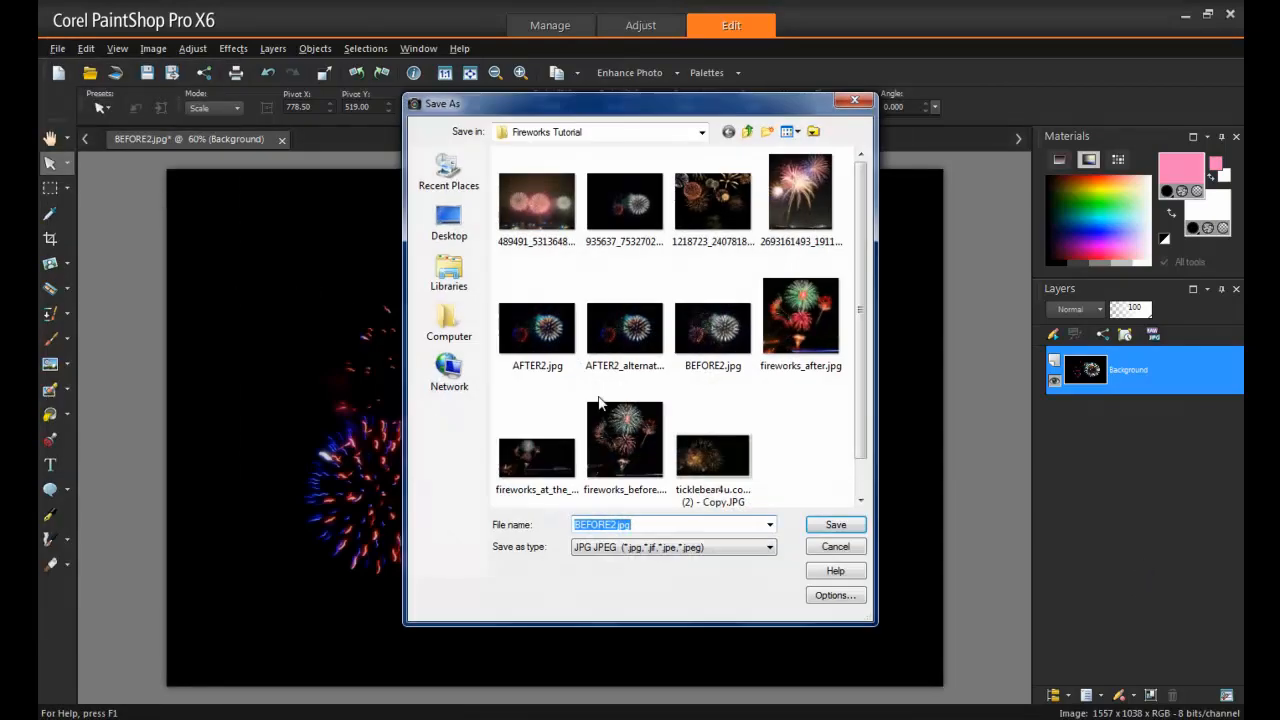
{"action": "type", "text": "After Final"}
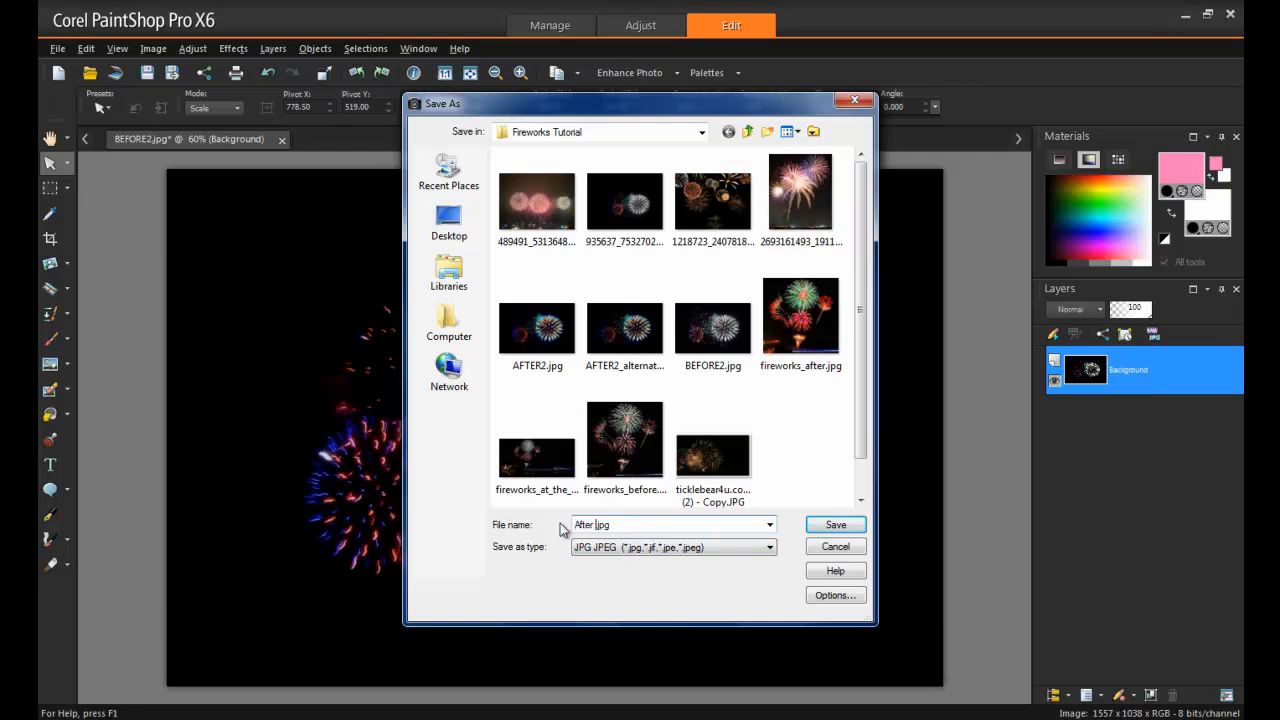